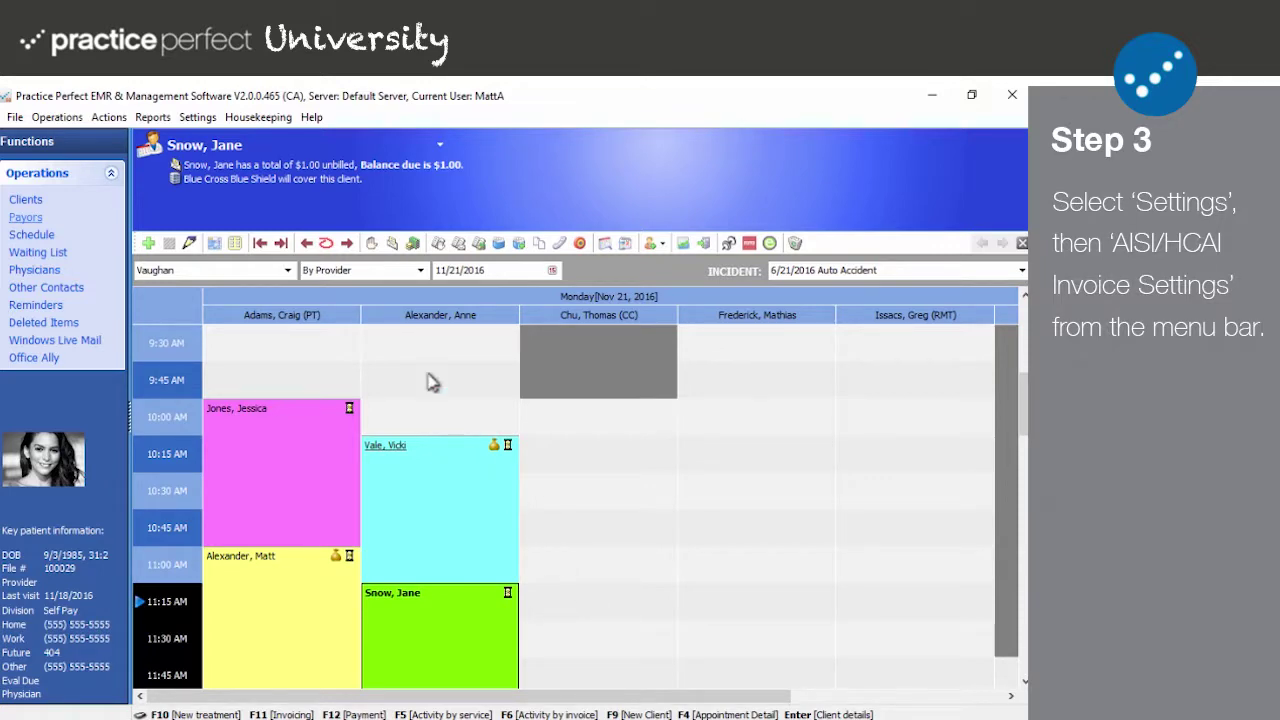
Step: Open AISI/HCAI Invoice Settings from the Settings menu
click(197, 117)
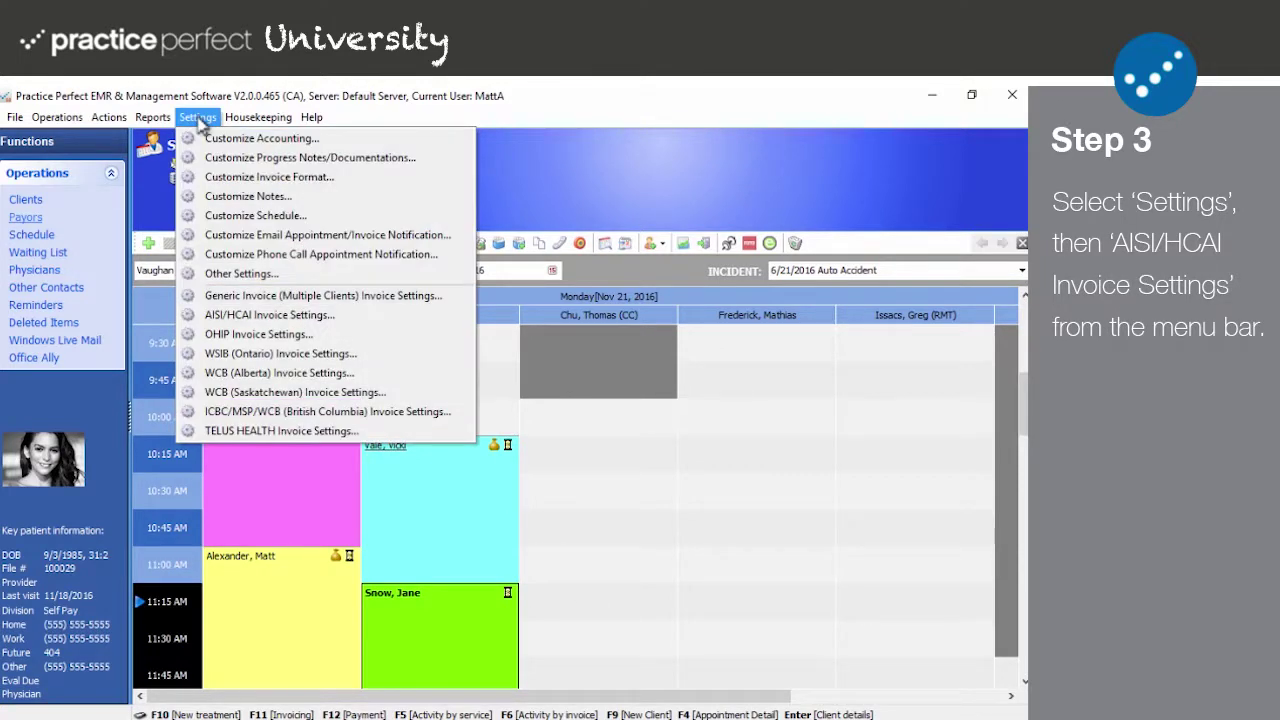
click(300, 318)
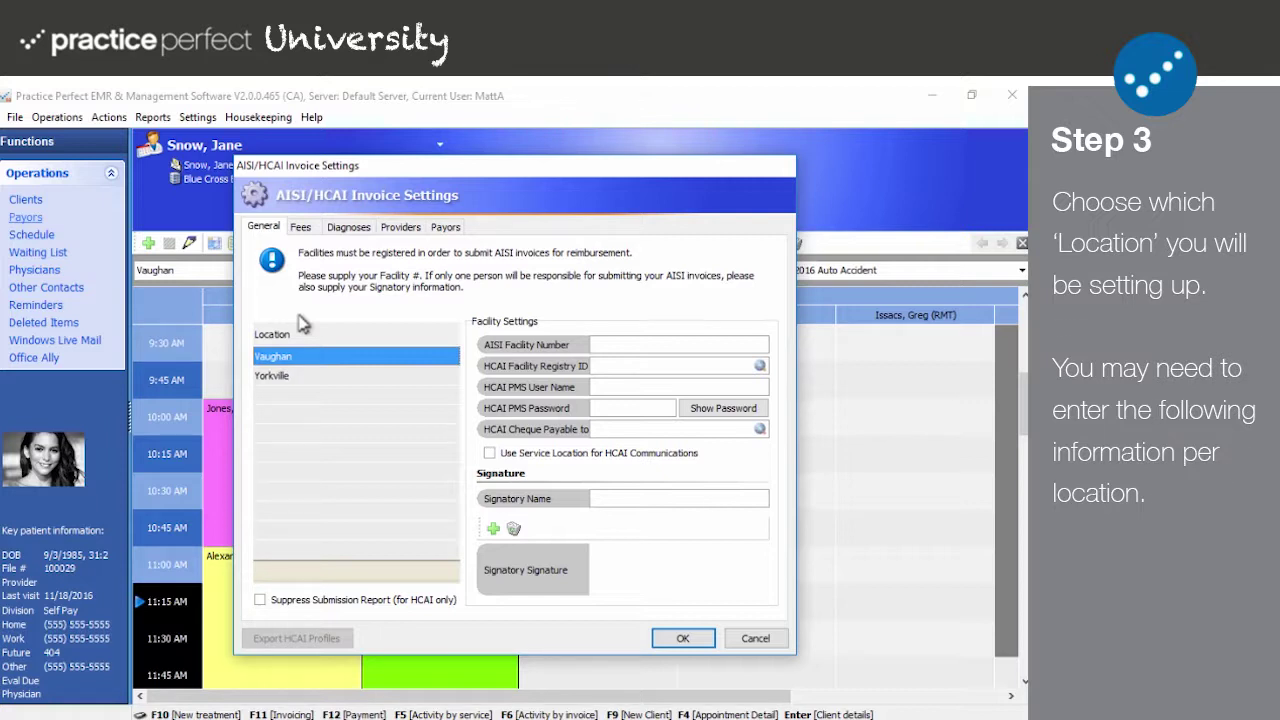
Step: Set Vaughan's AISI Facility Number and HCAI Facility Registry ID to 0000
click(683, 344)
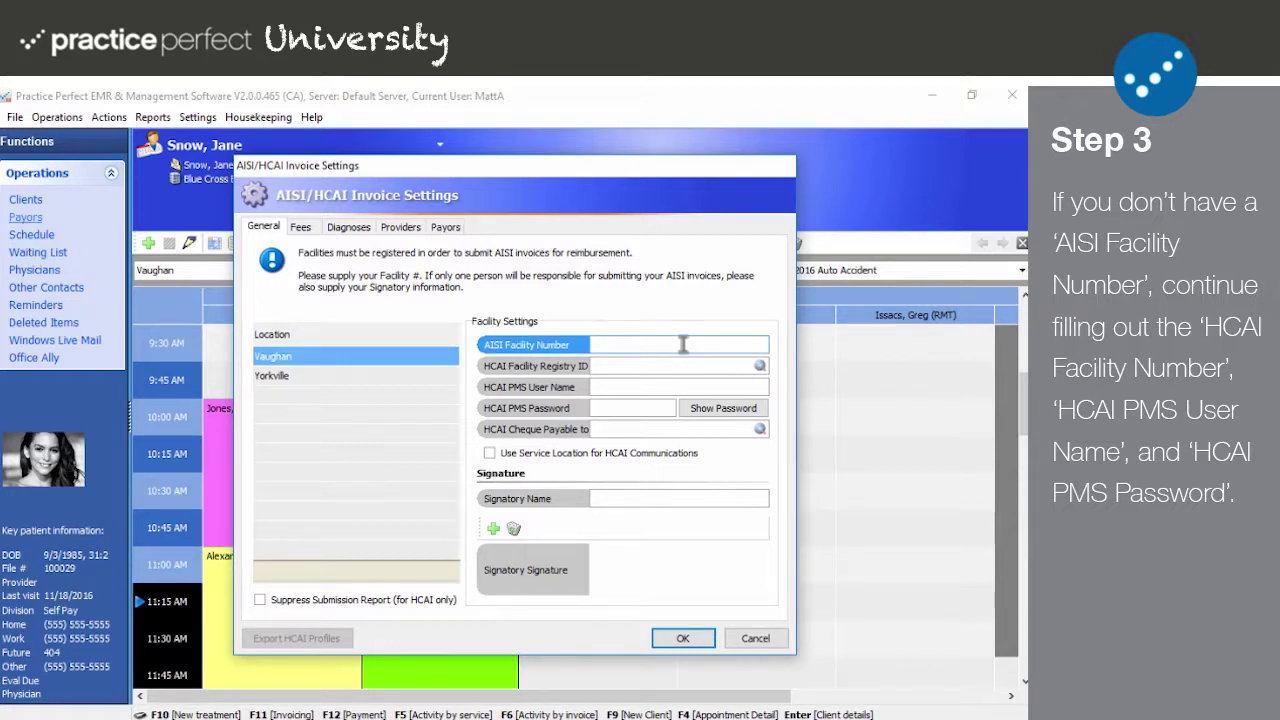
text(0000)
click(645, 366)
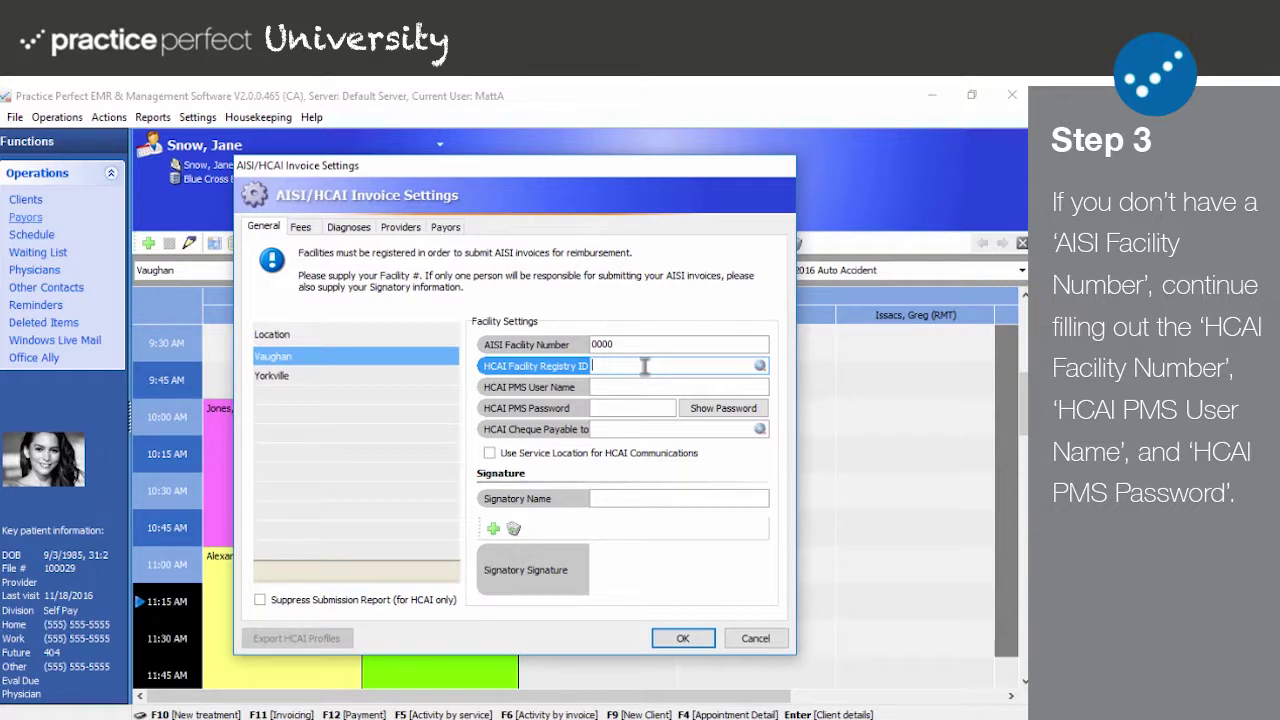
text(0000)
Step: Enter the HCAI PMS user name and password, and make cheques payable to 'Your Clinic'
click(685, 383)
text(0000)
key(Tab)
text(0000)
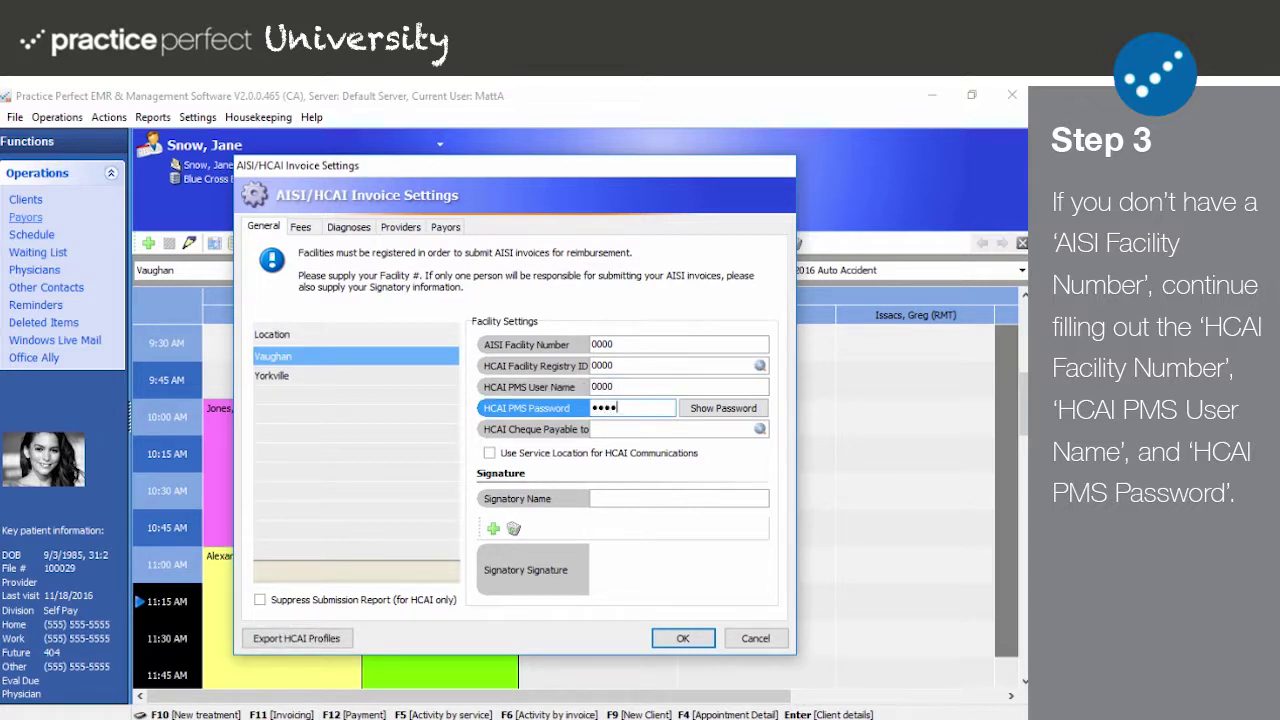
click(670, 429)
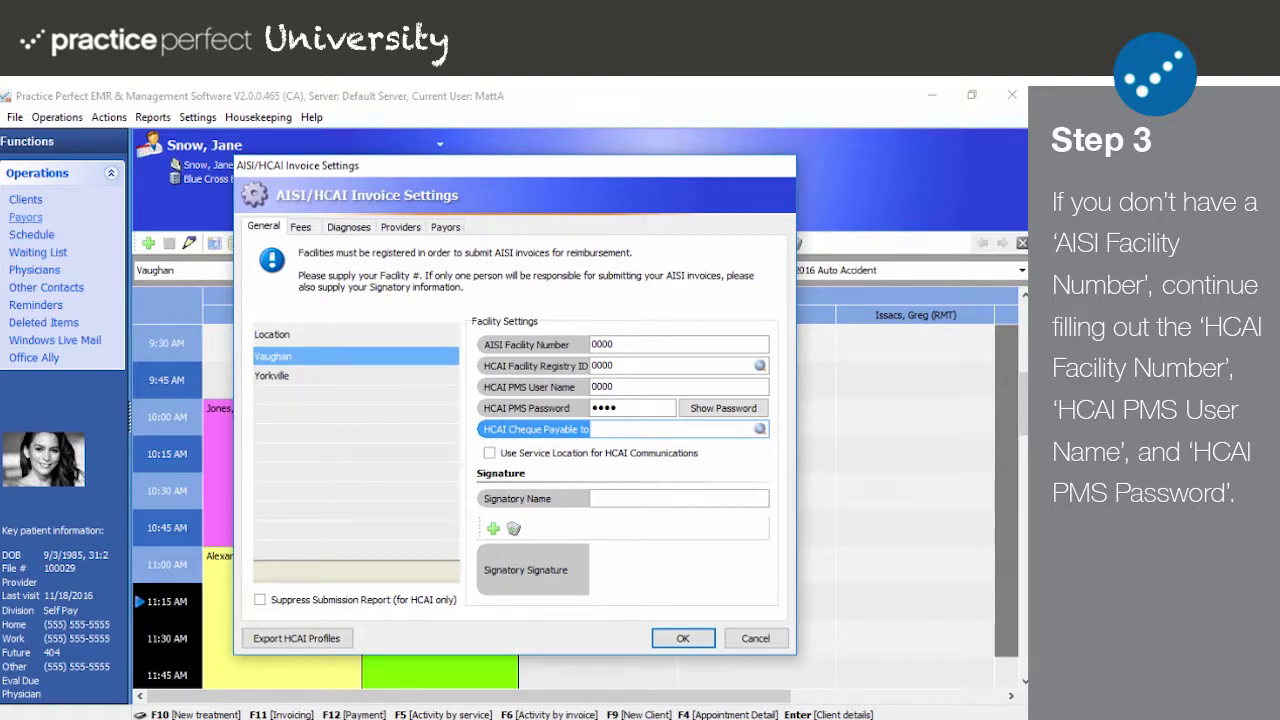
text(Your Clinic)
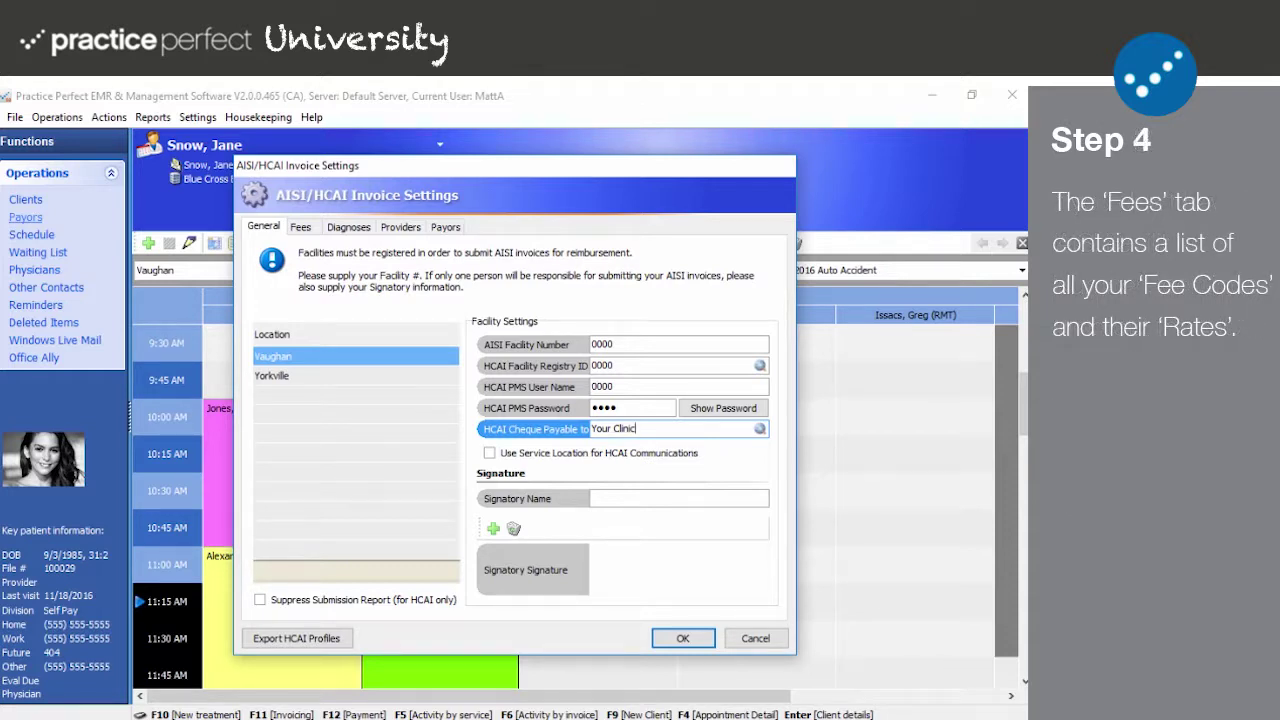
click(687, 497)
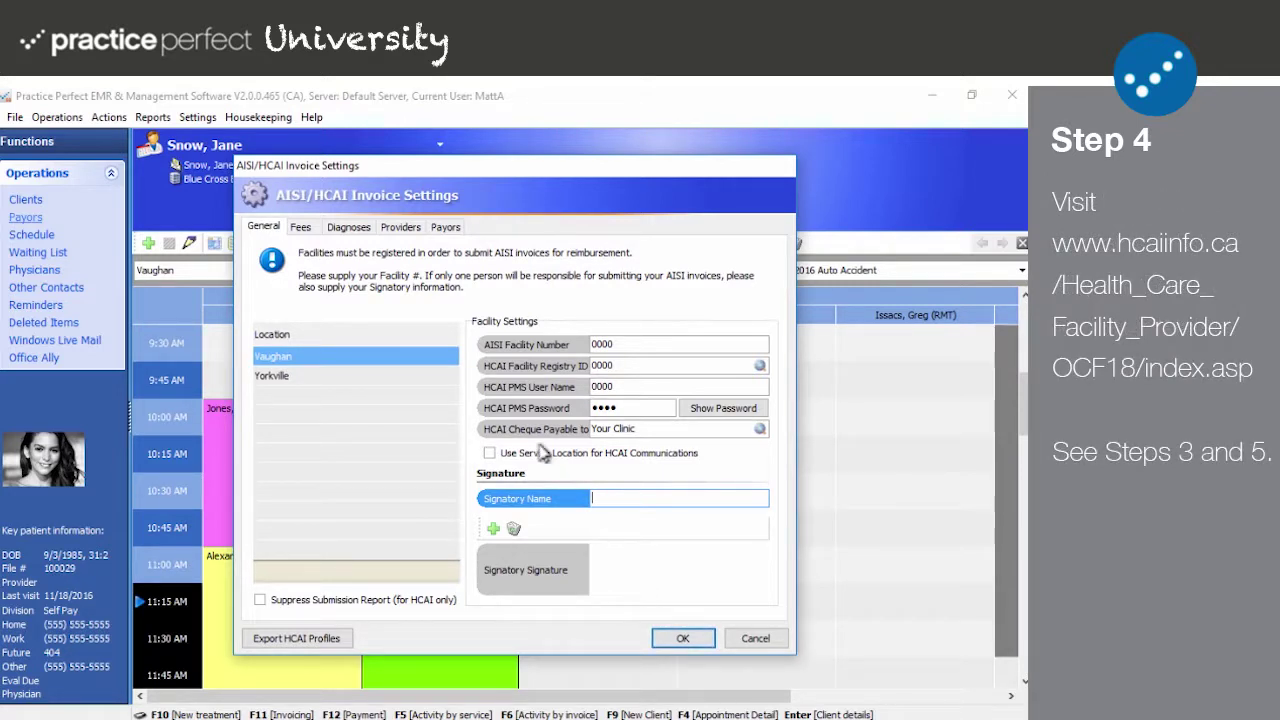
Step: Show the Fees tab and select the Motion EX fee ($75.0000)
click(302, 228)
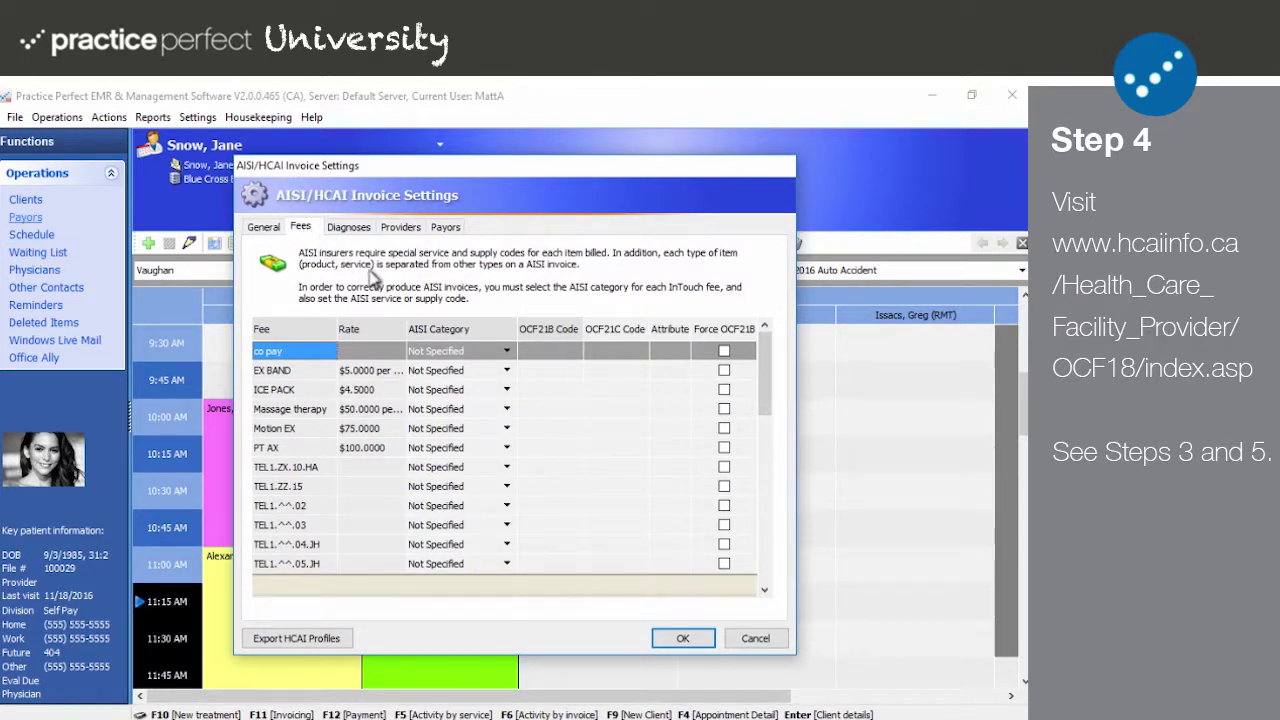
click(455, 431)
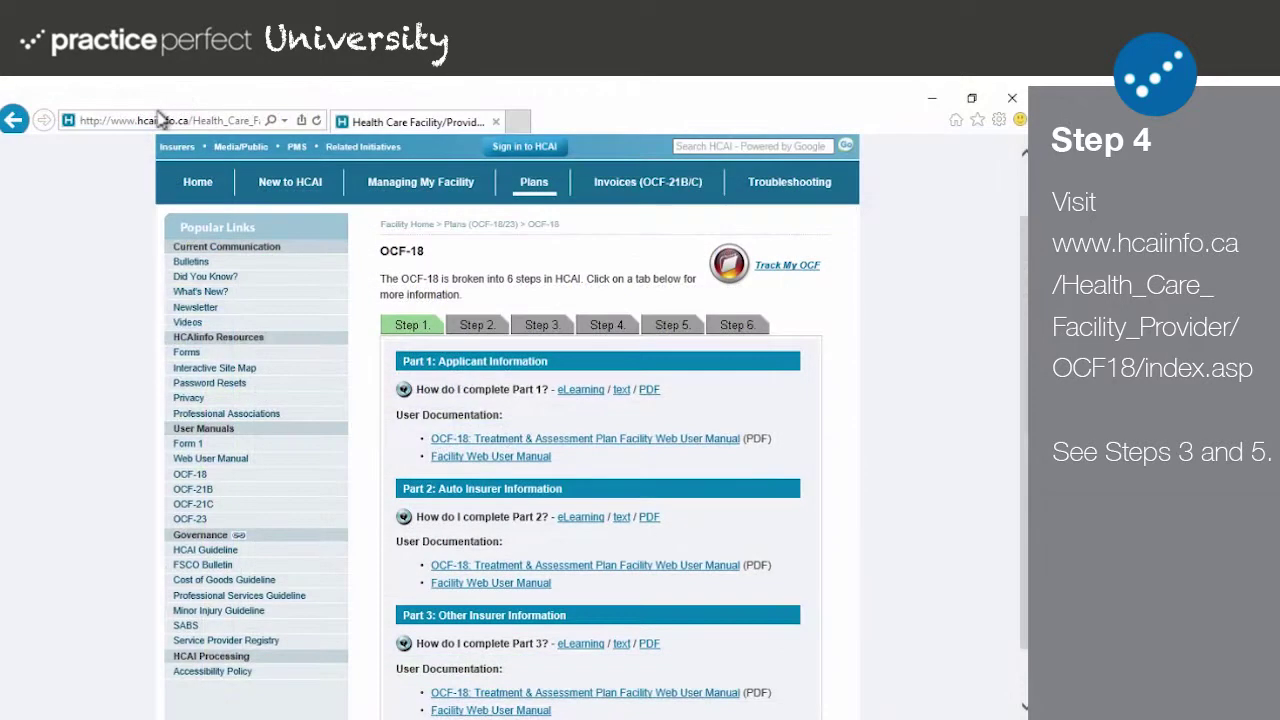
Step: Read the Step 3 coding resources in the HCAI OCF-18 guide, then move to Step 5
click(160, 119)
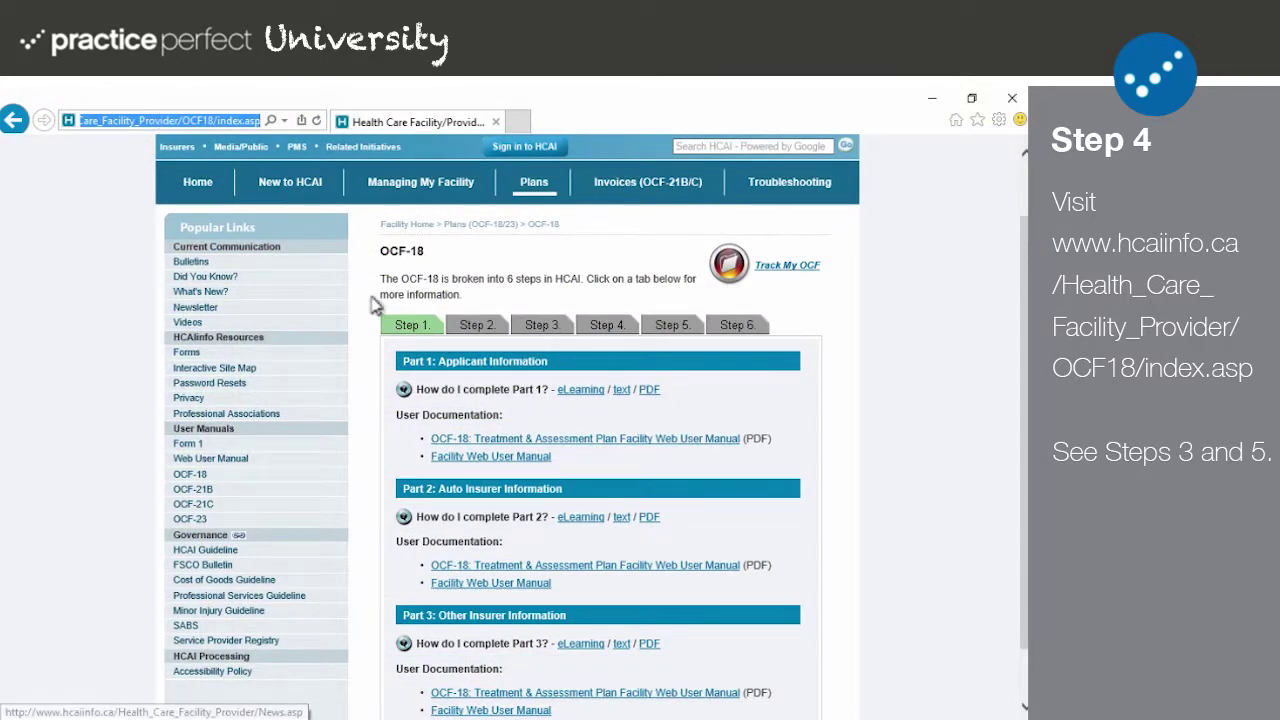
click(541, 330)
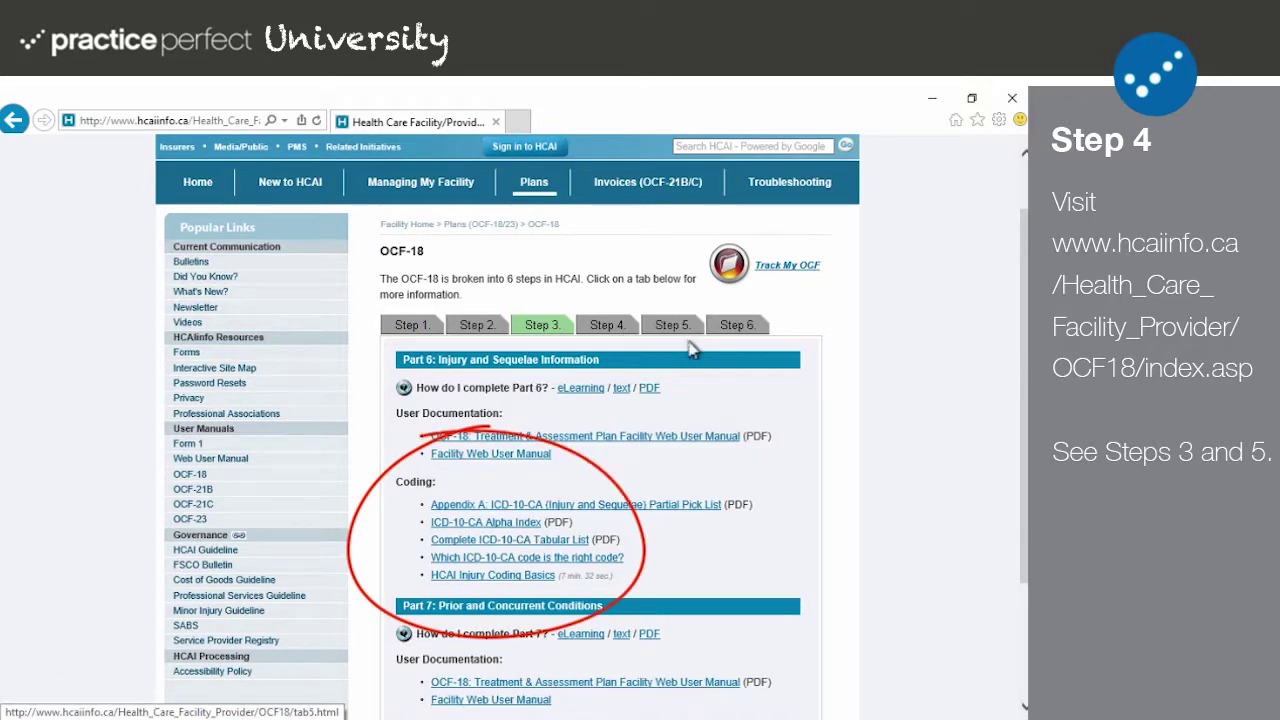
scroll(737, 368, down, 1)
scroll(737, 368, down, 1)
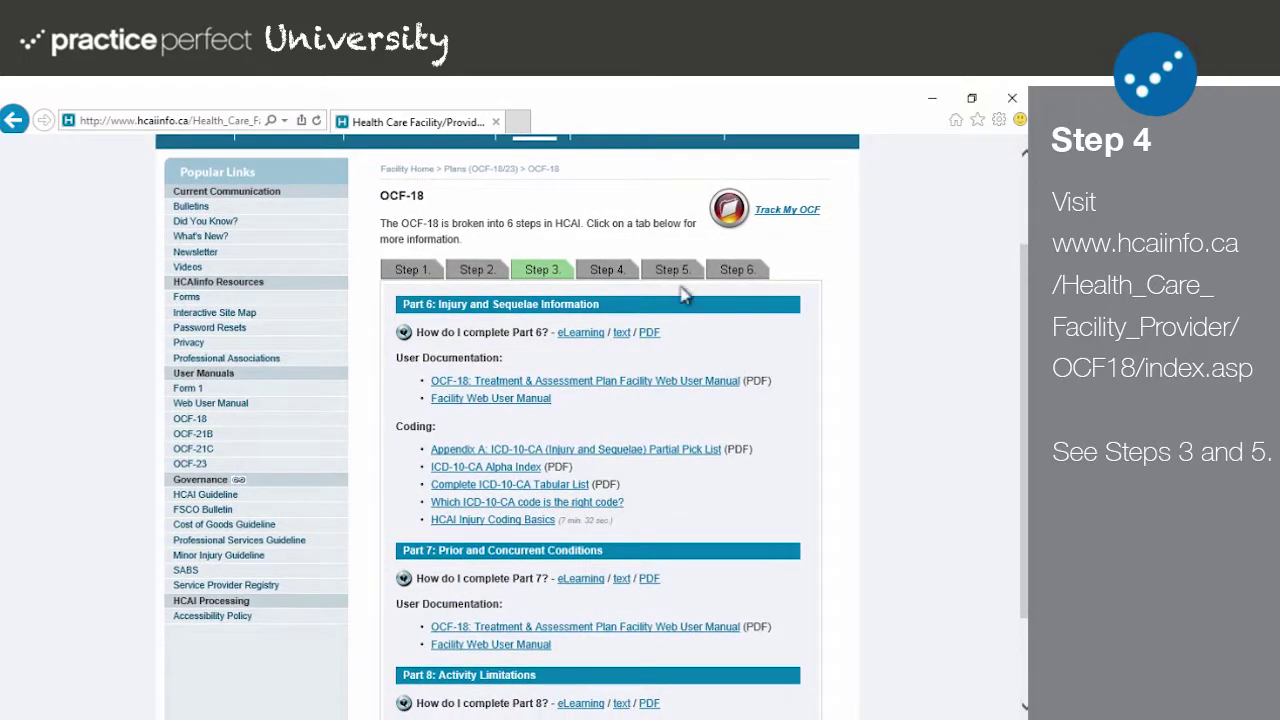
click(677, 274)
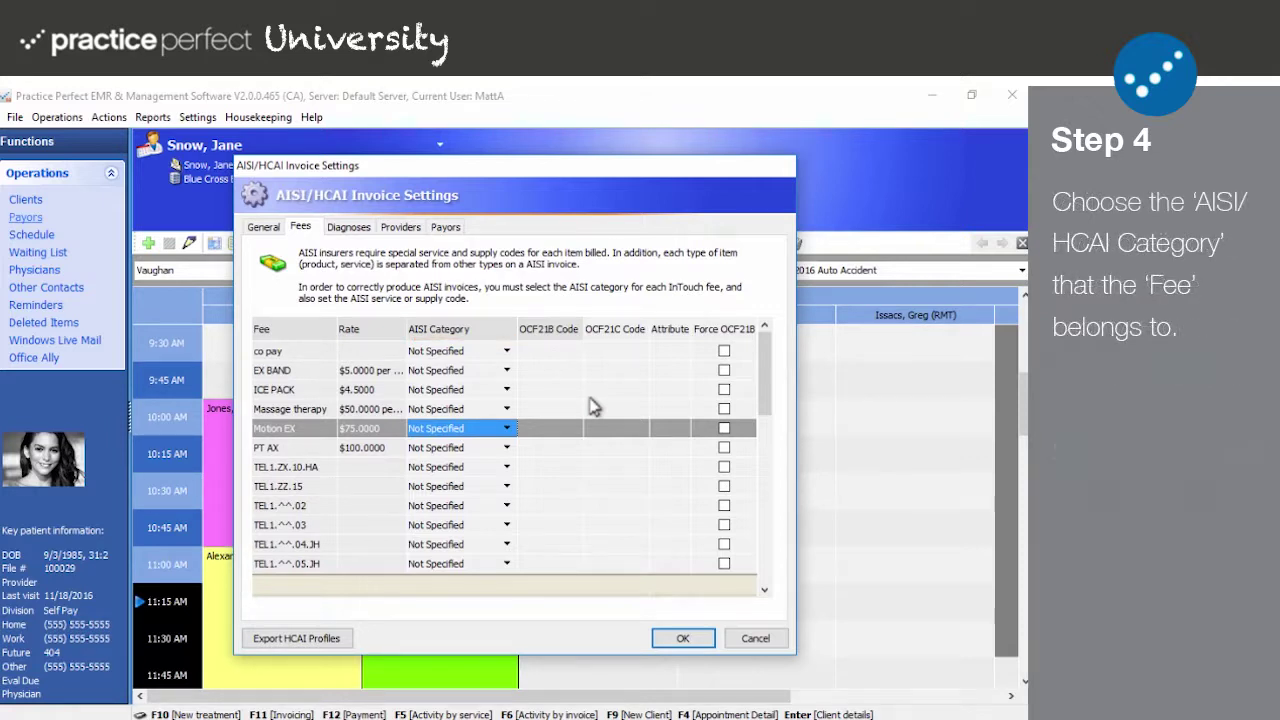
Step: Change Motion EX's AISI category from Not Specified to Services
click(506, 432)
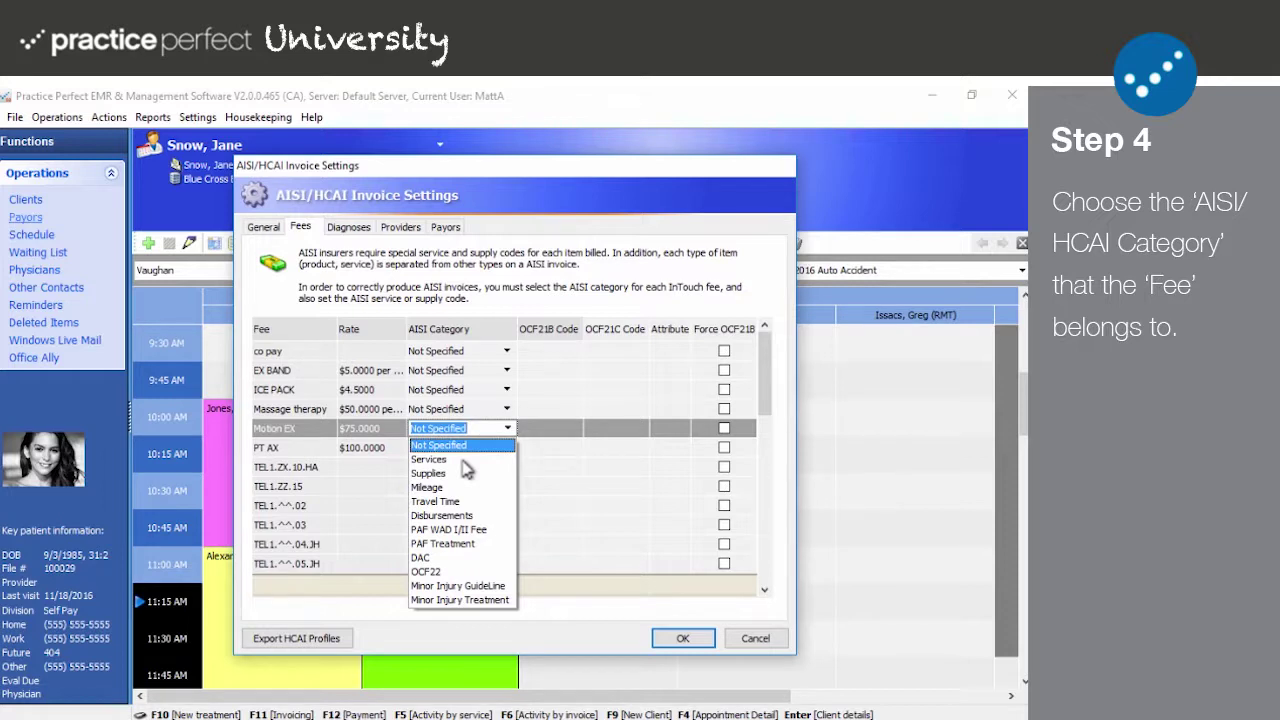
click(462, 460)
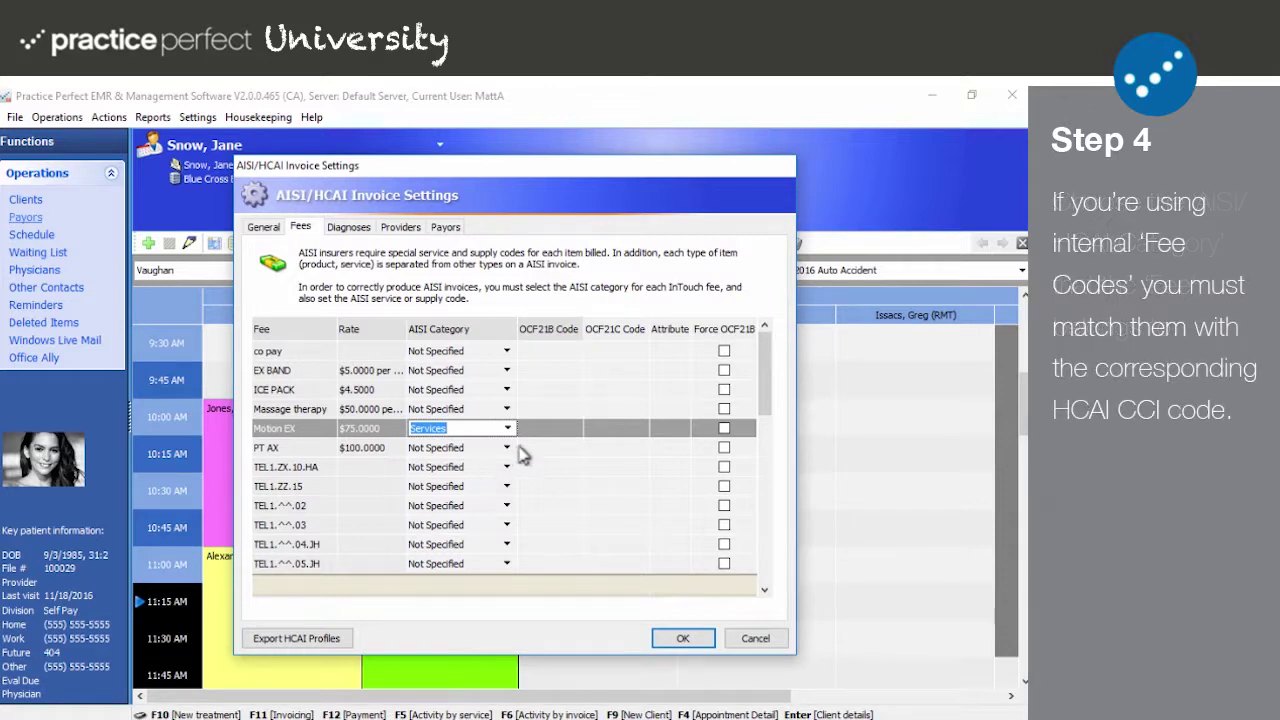
click(550, 430)
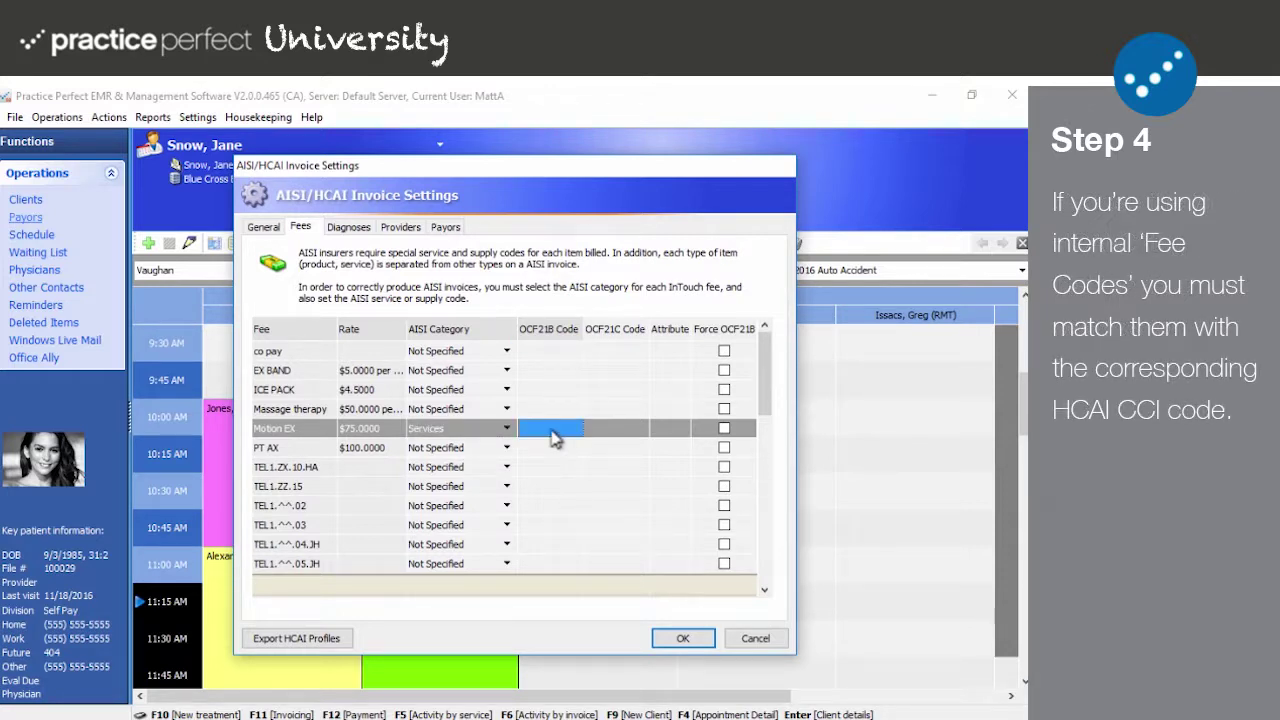
Step: Check Motion EX's OCF21B, OCF21C and Attribute cells and tick Force OCF21B
click(537, 428)
click(611, 428)
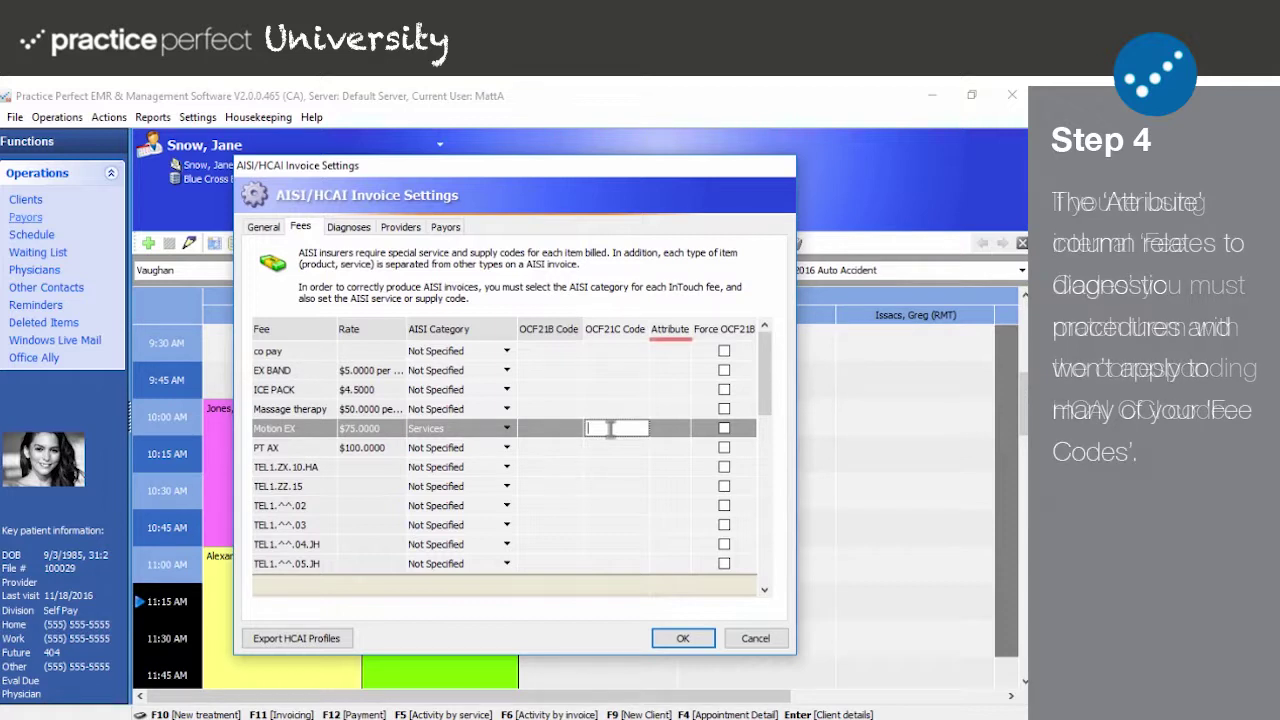
click(661, 428)
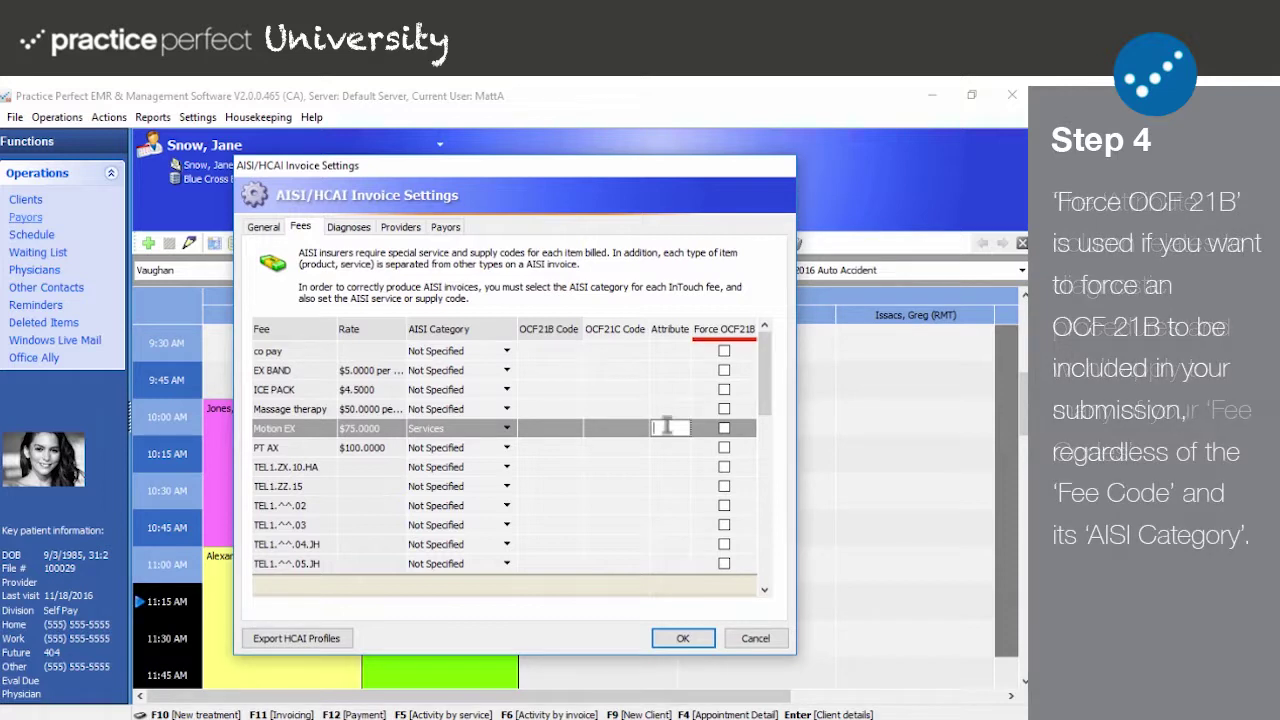
click(724, 429)
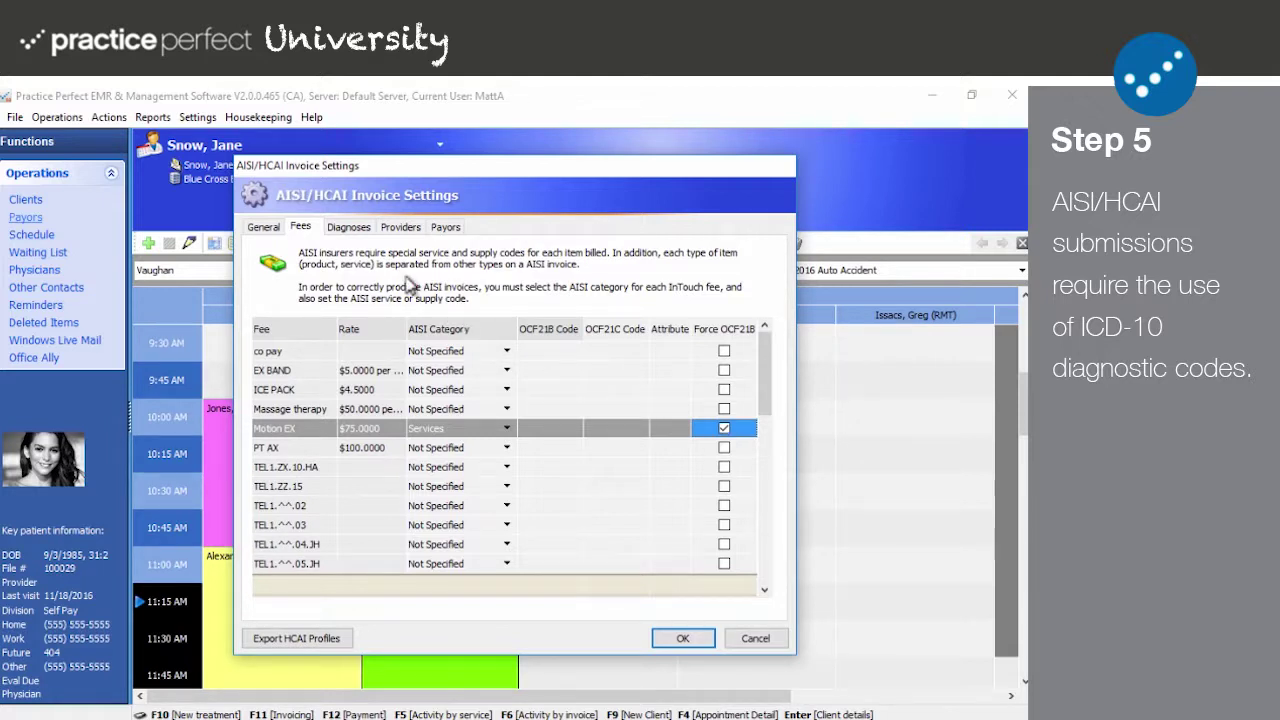
click(350, 228)
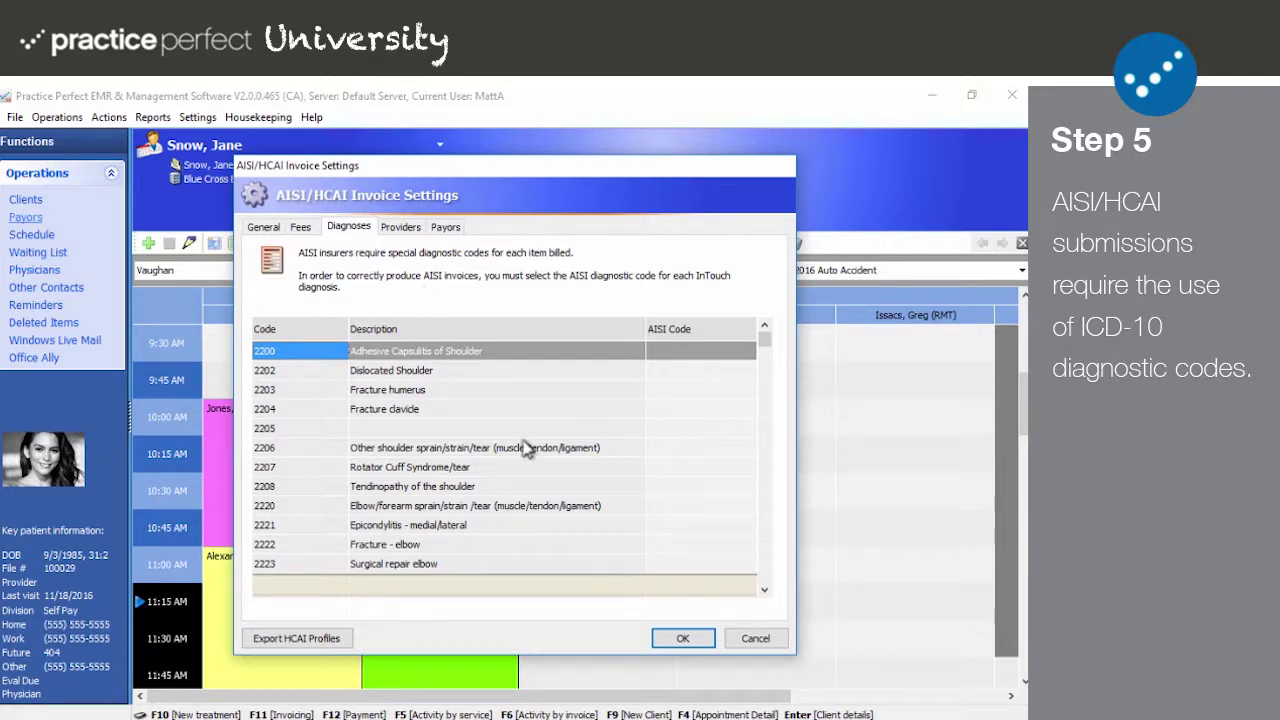
Step: Scroll the diagnosis list and select the AISI Code cell for 2271 Hamstring Tendonitis
scroll(529, 449, down, 3)
scroll(529, 449, down, 3)
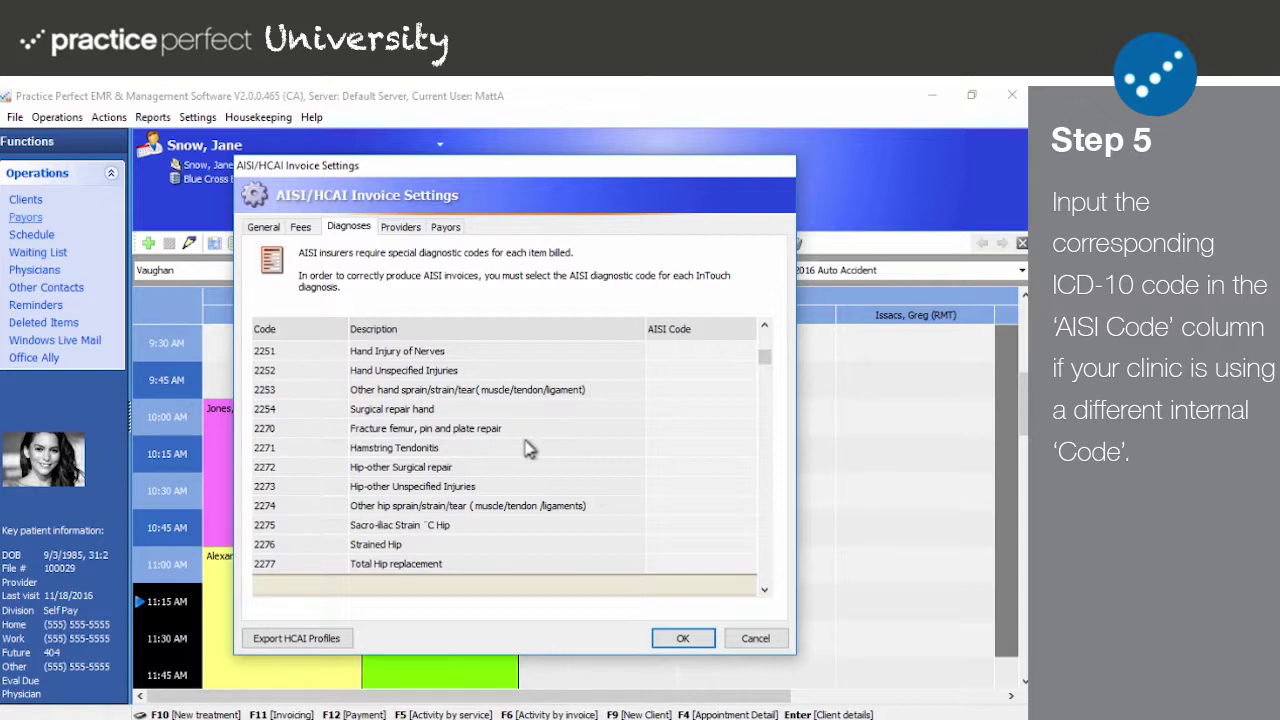
click(662, 448)
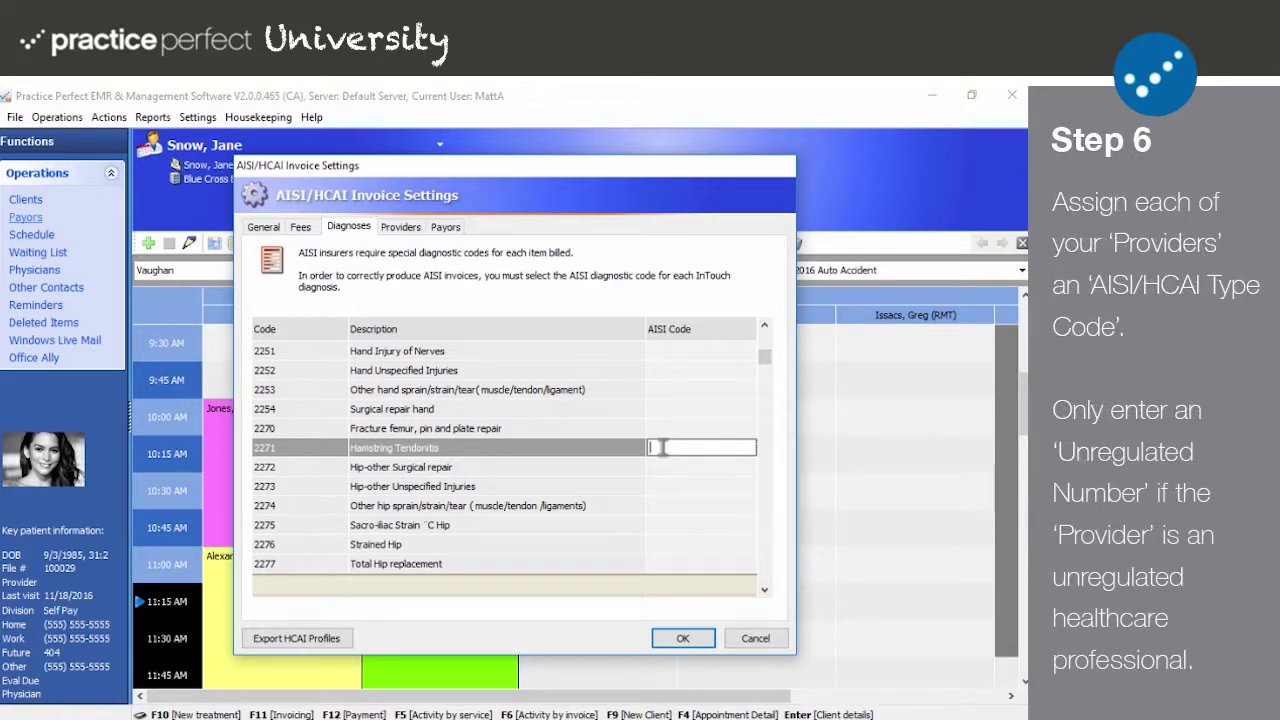
Step: On the Providers tab, set the first provider to Assistant Therapist with Unregulated Number 0000
click(396, 228)
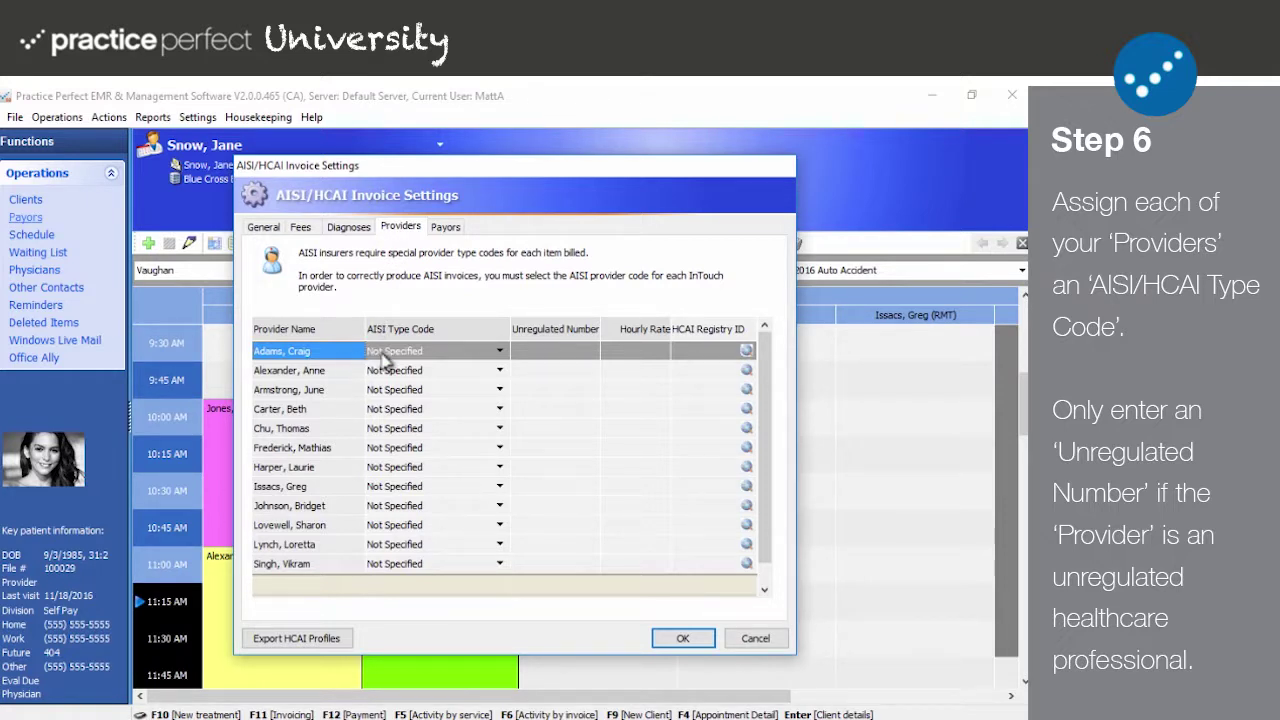
click(500, 352)
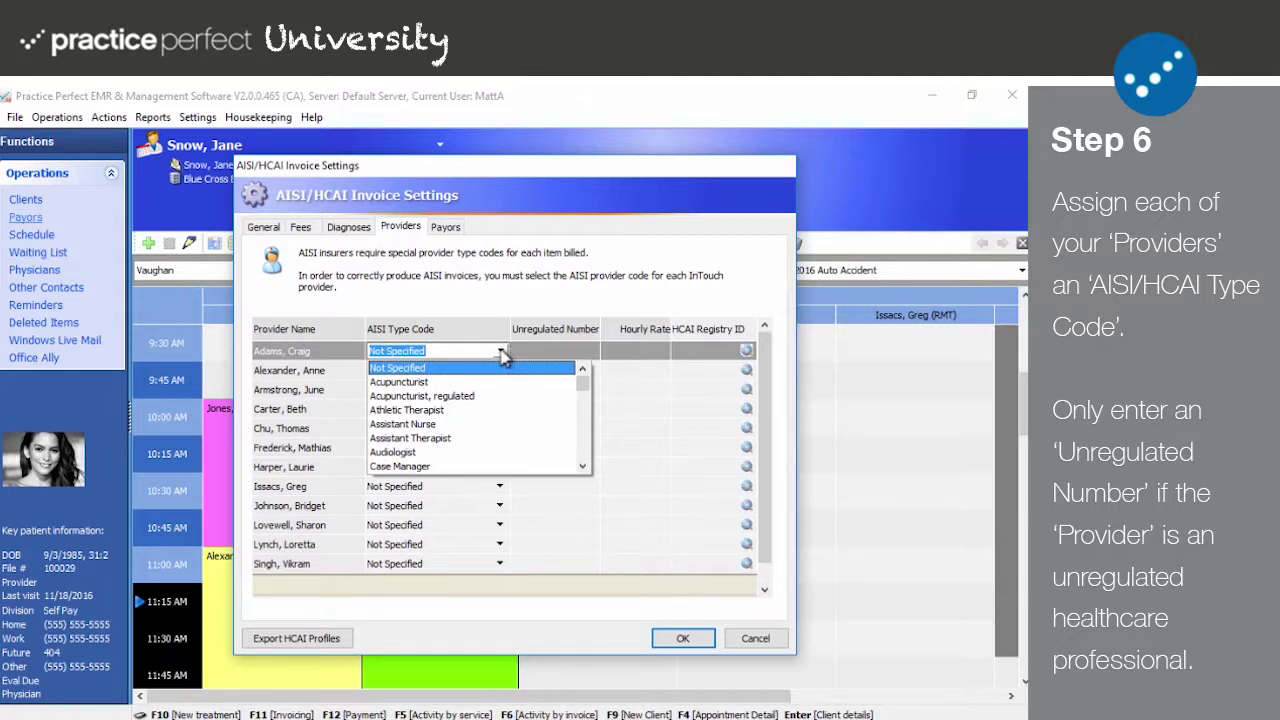
click(450, 440)
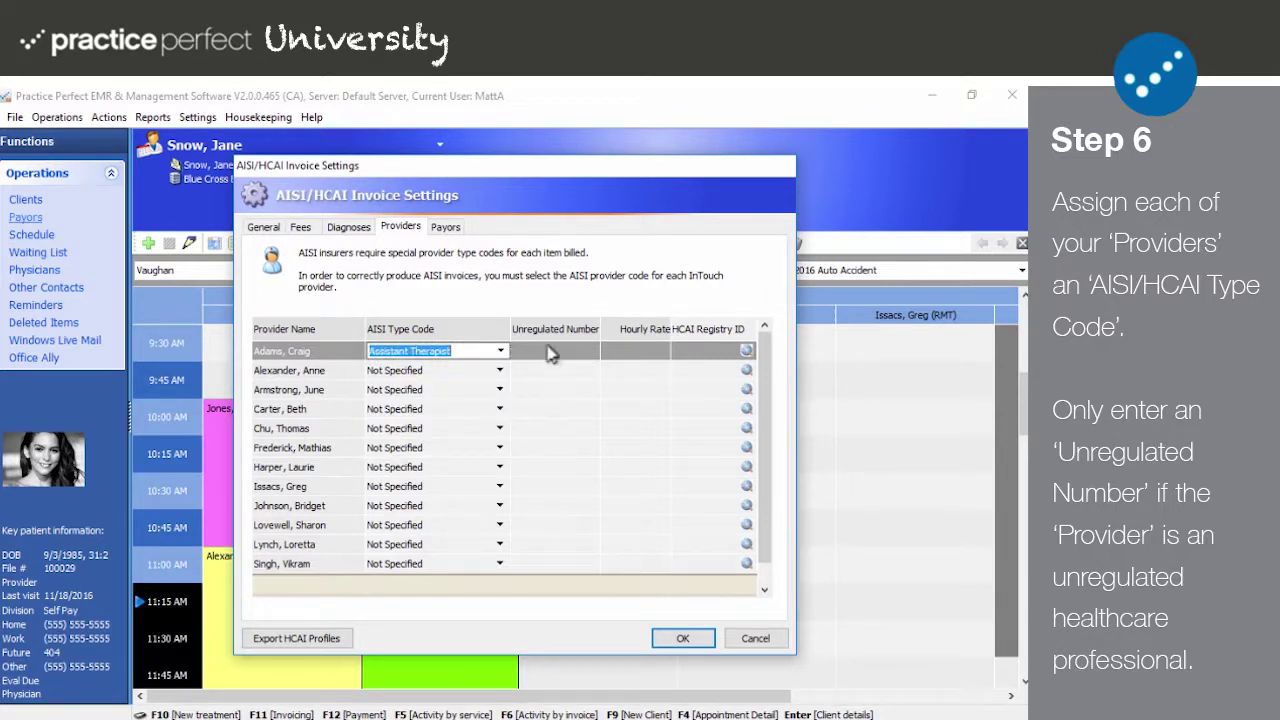
click(548, 350)
text(0000)
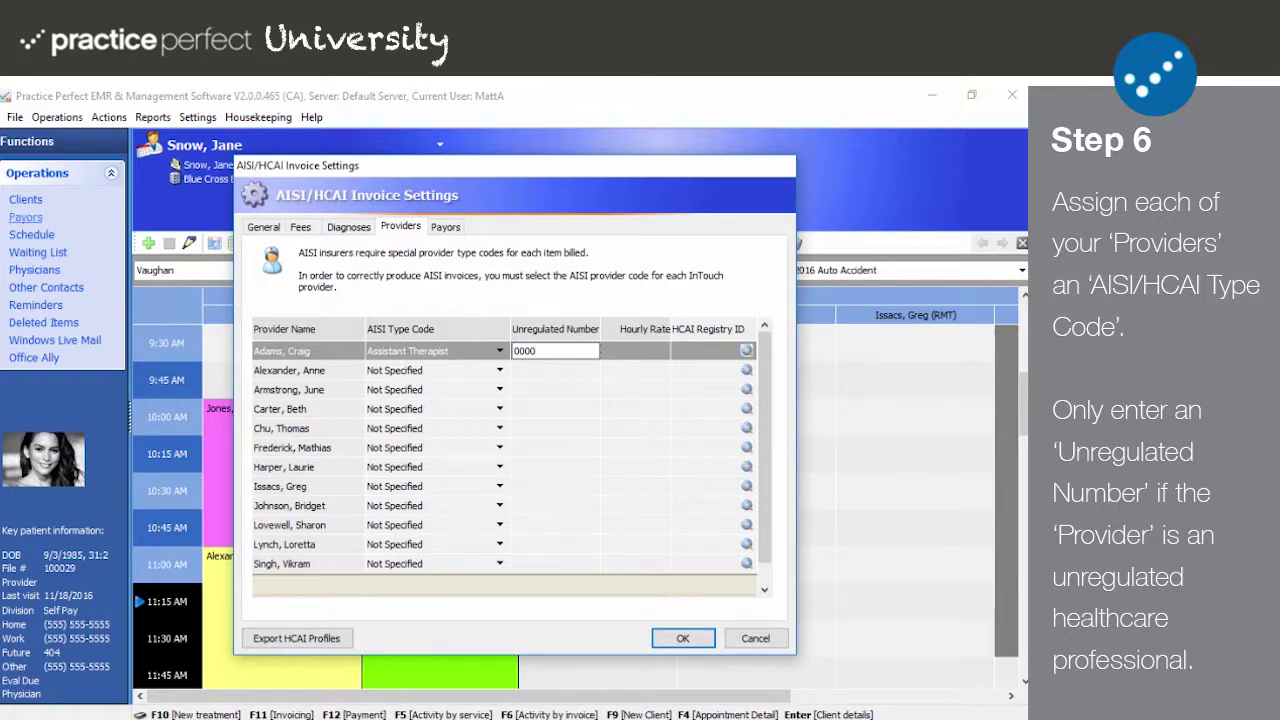
click(619, 348)
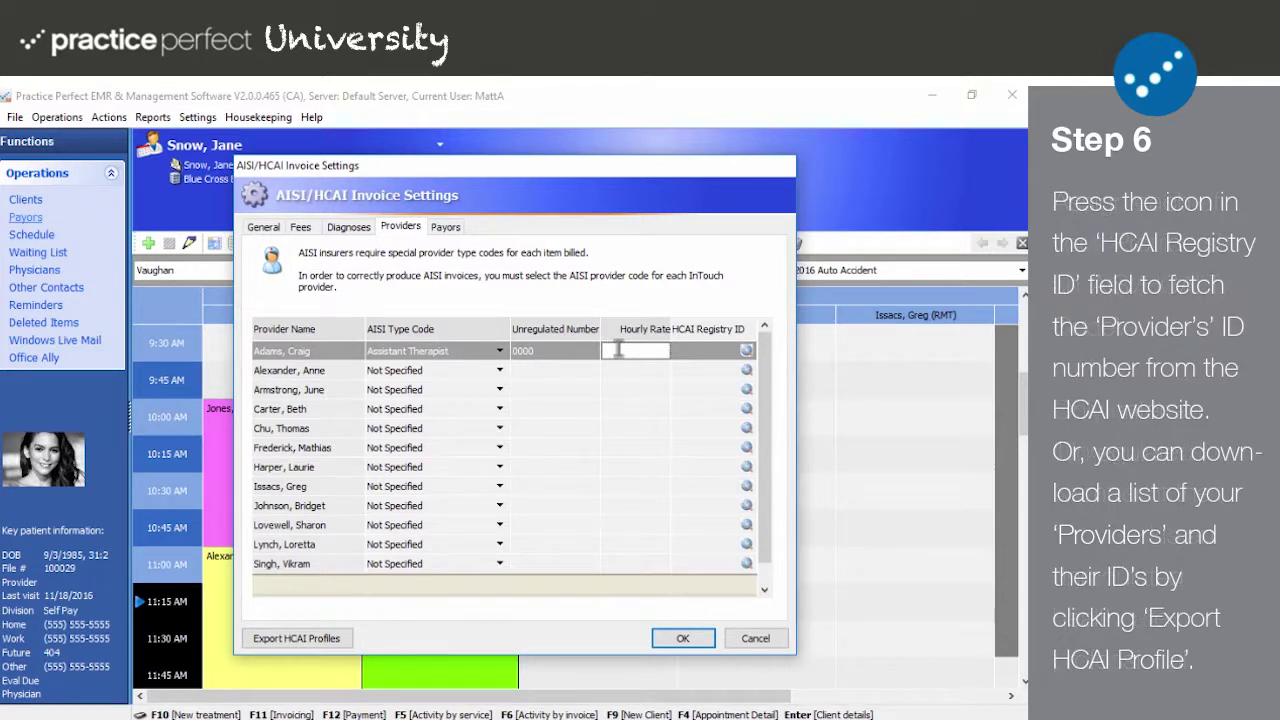
Step: Enter 0000 as the first provider's HCAI Registry ID
click(692, 349)
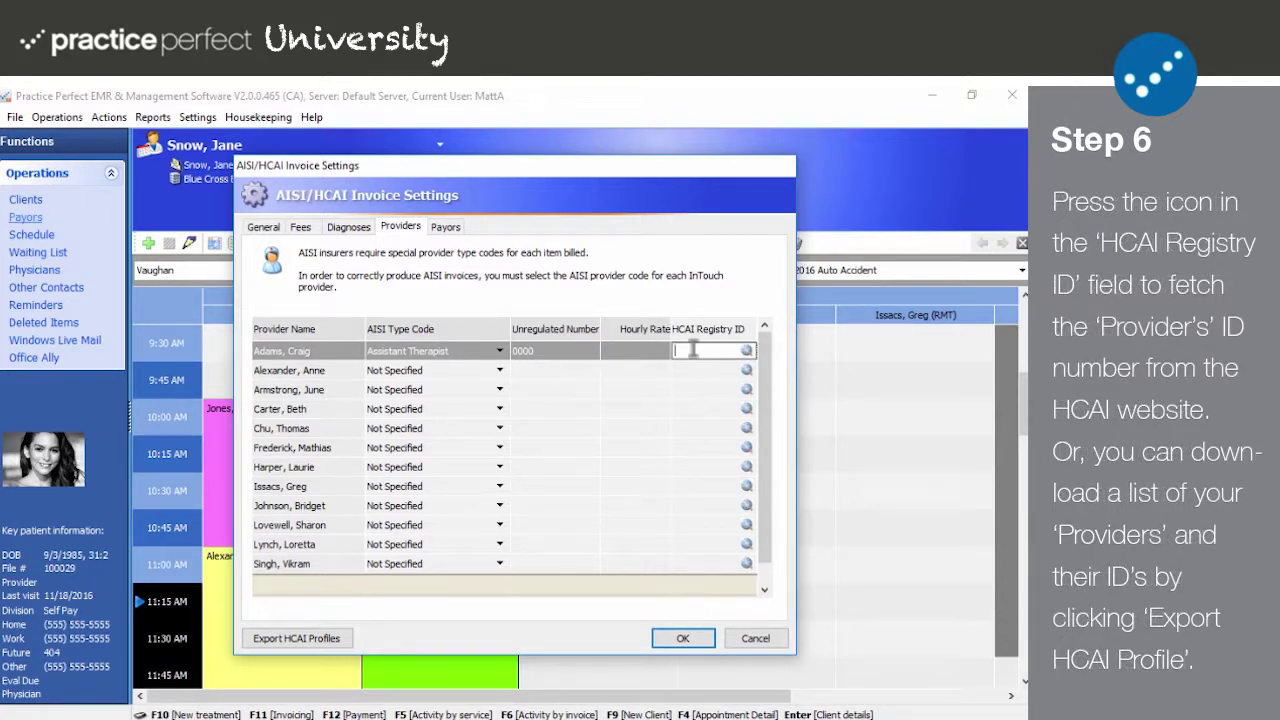
text(0000)
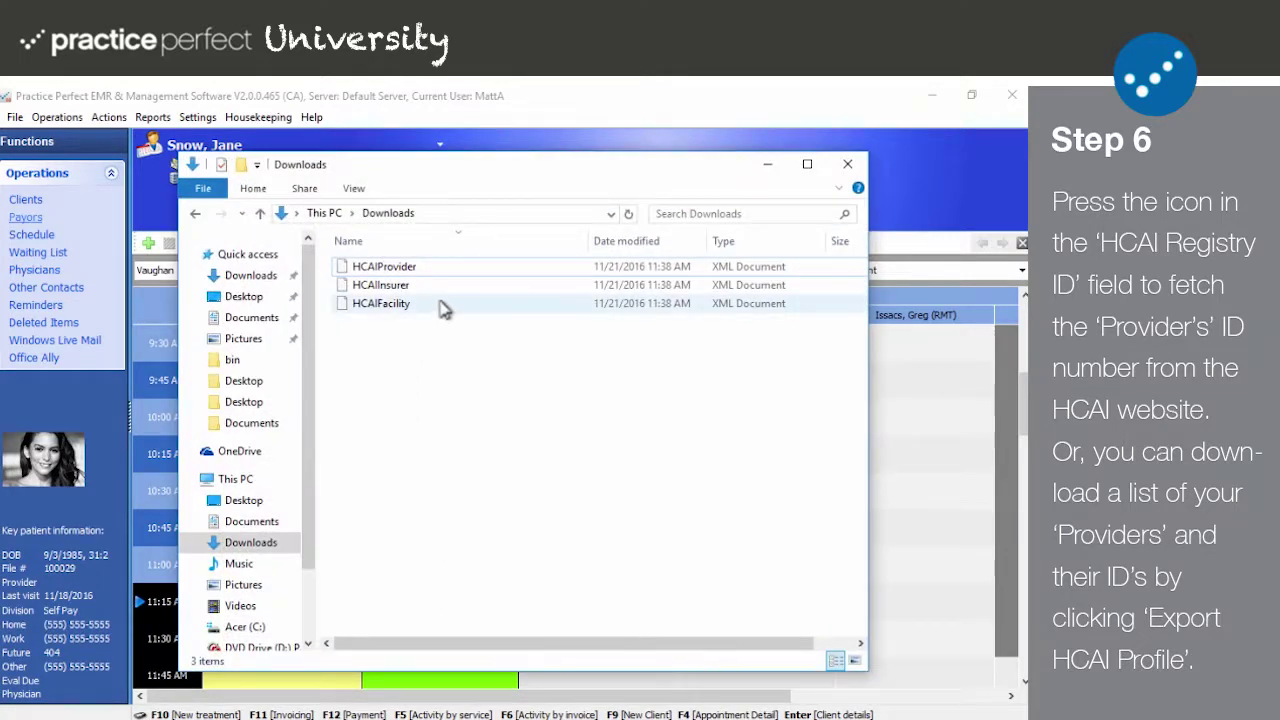
Step: Select the HCAIFacility, HCAIInsurer and HCAIProvider export files in Downloads in turn
click(452, 312)
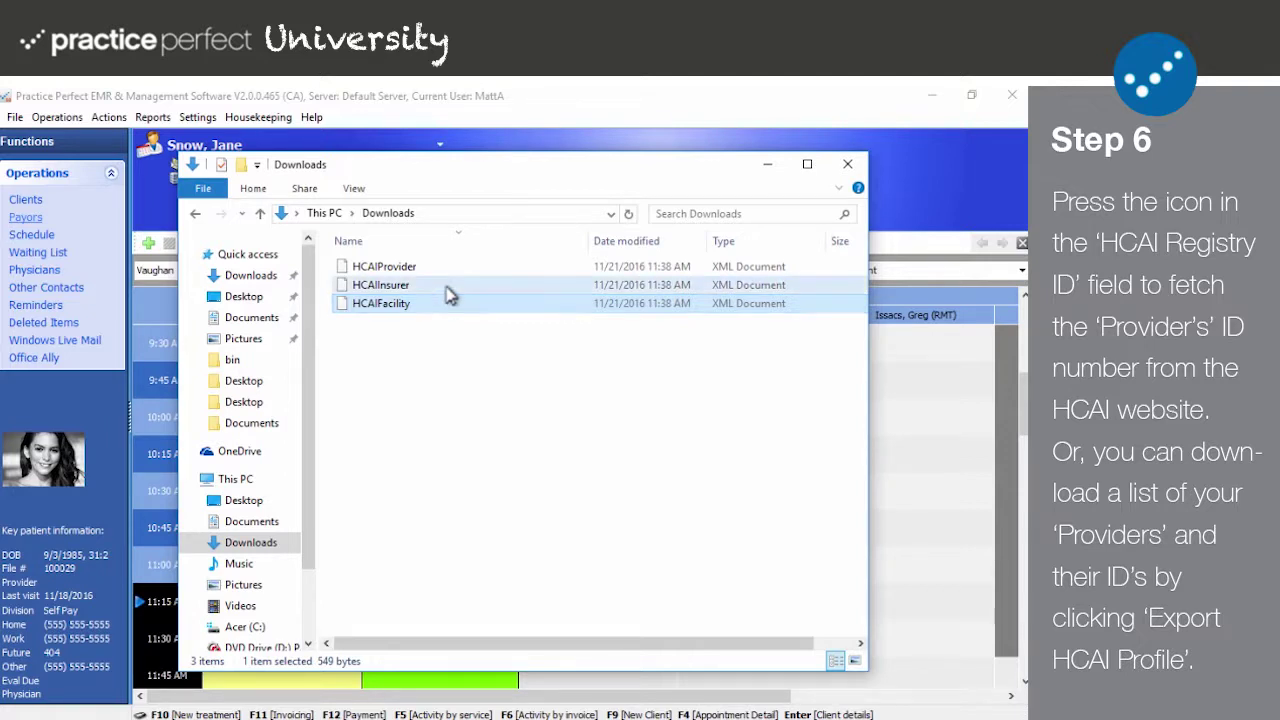
click(450, 289)
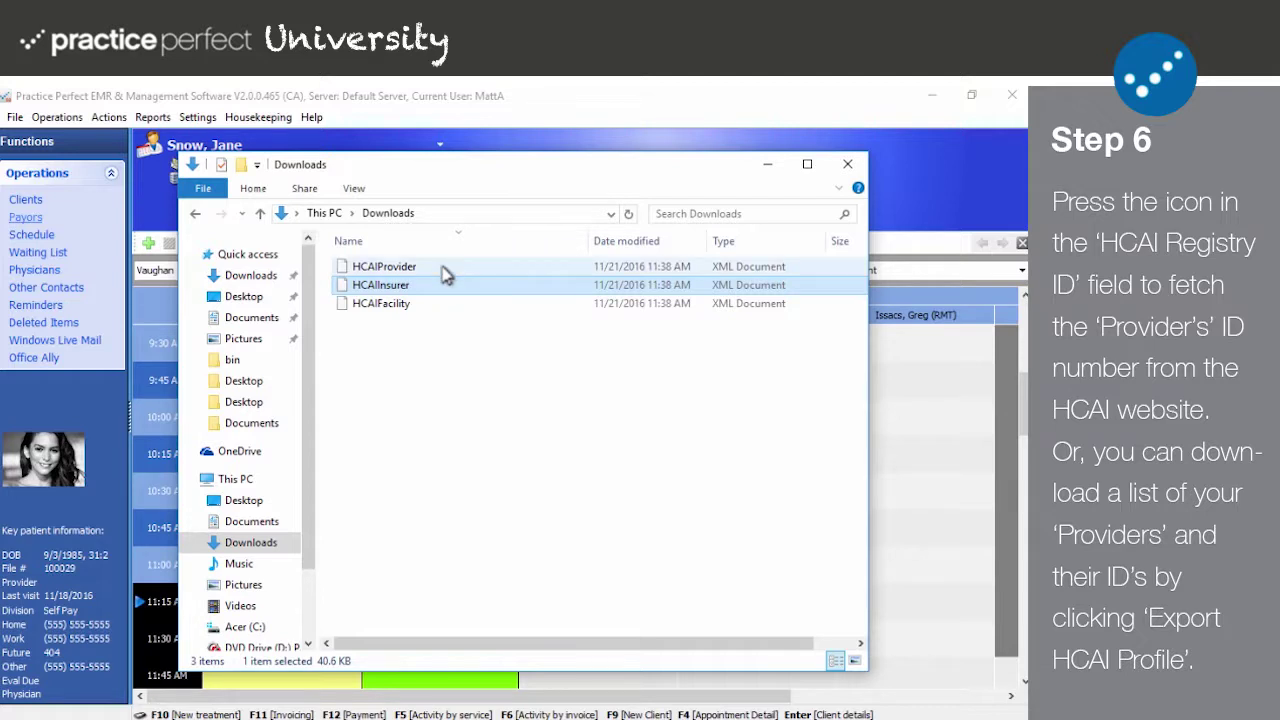
click(445, 276)
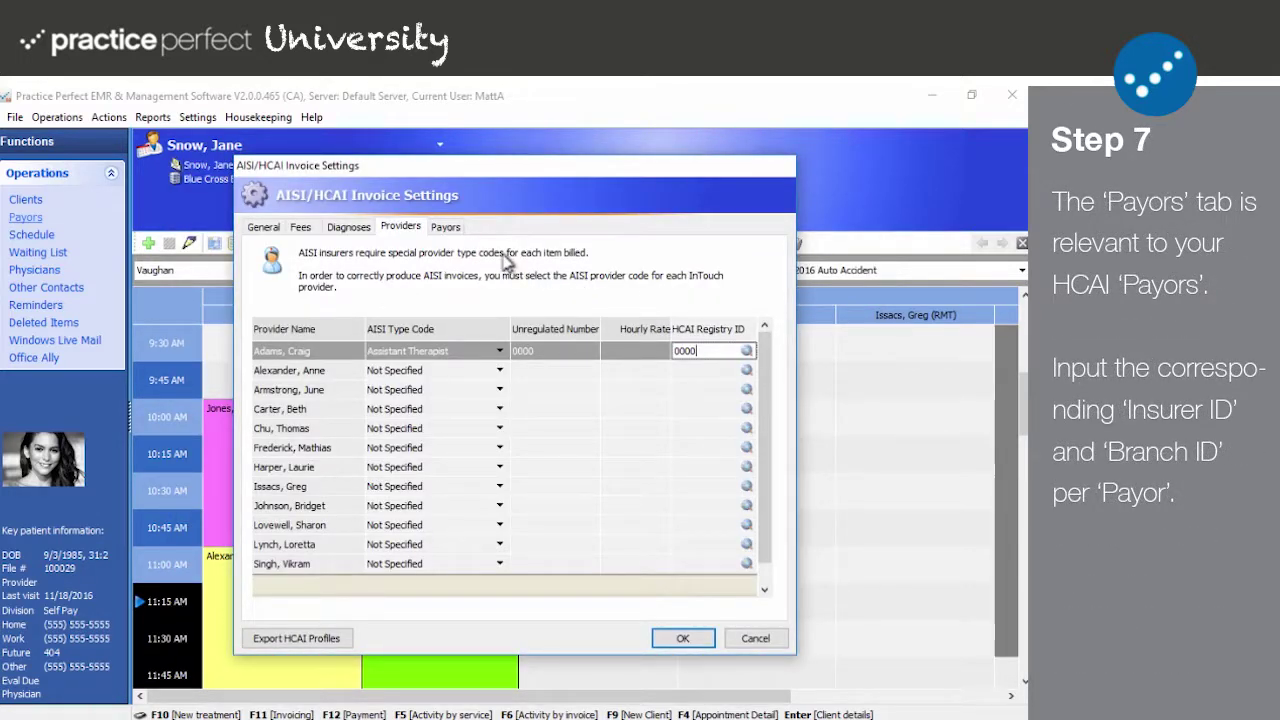
Step: On the Payors tab, enter 0000 as Allstate's Insurer ID and Branch ID
click(450, 228)
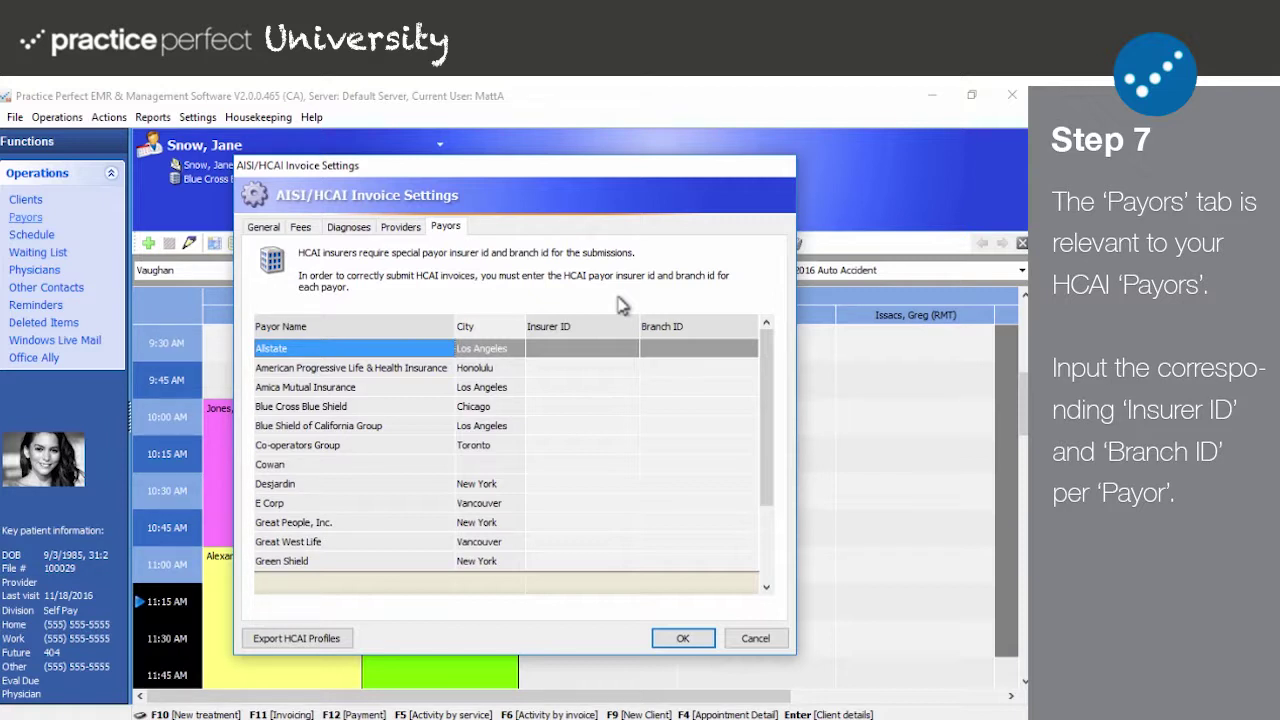
click(484, 350)
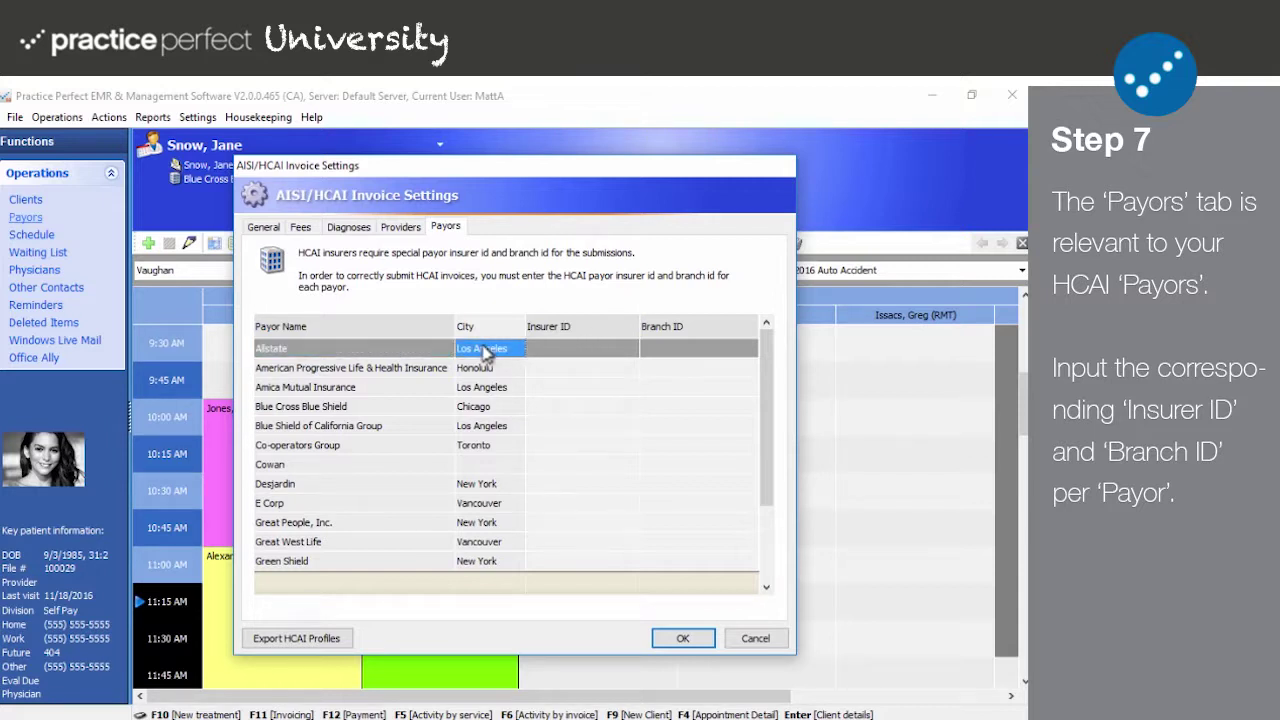
click(538, 346)
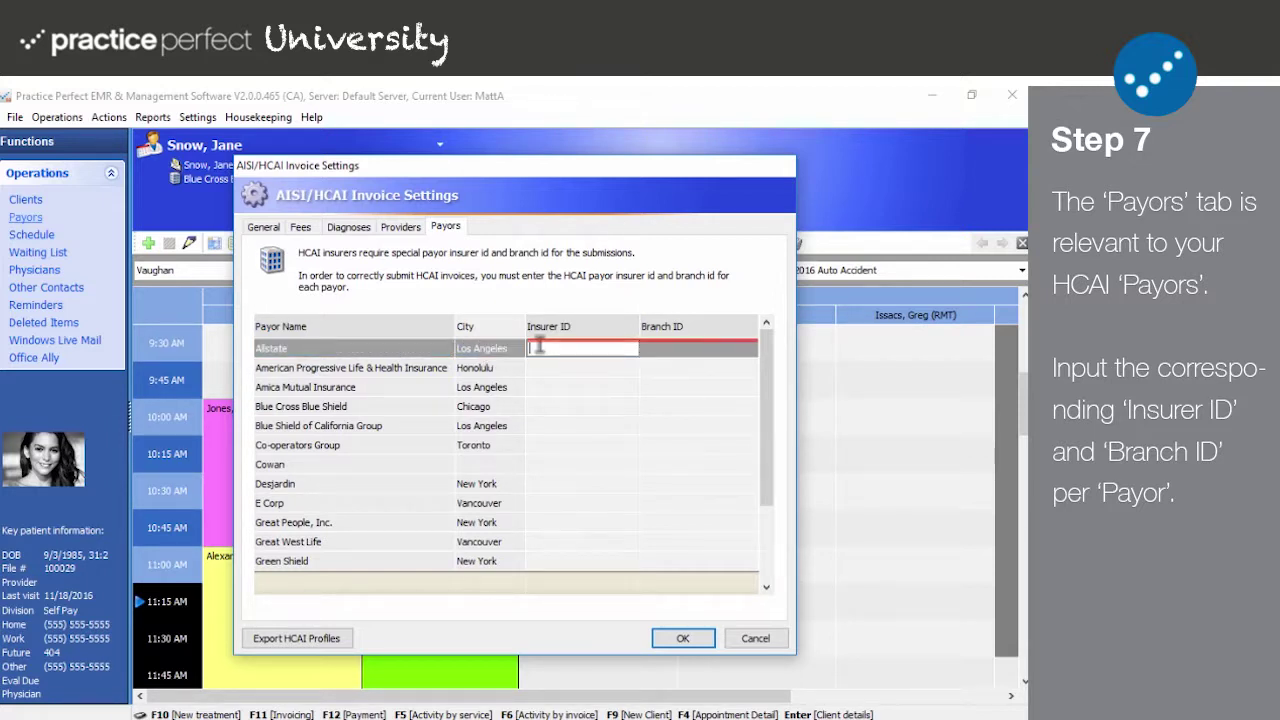
text(0000)
click(703, 350)
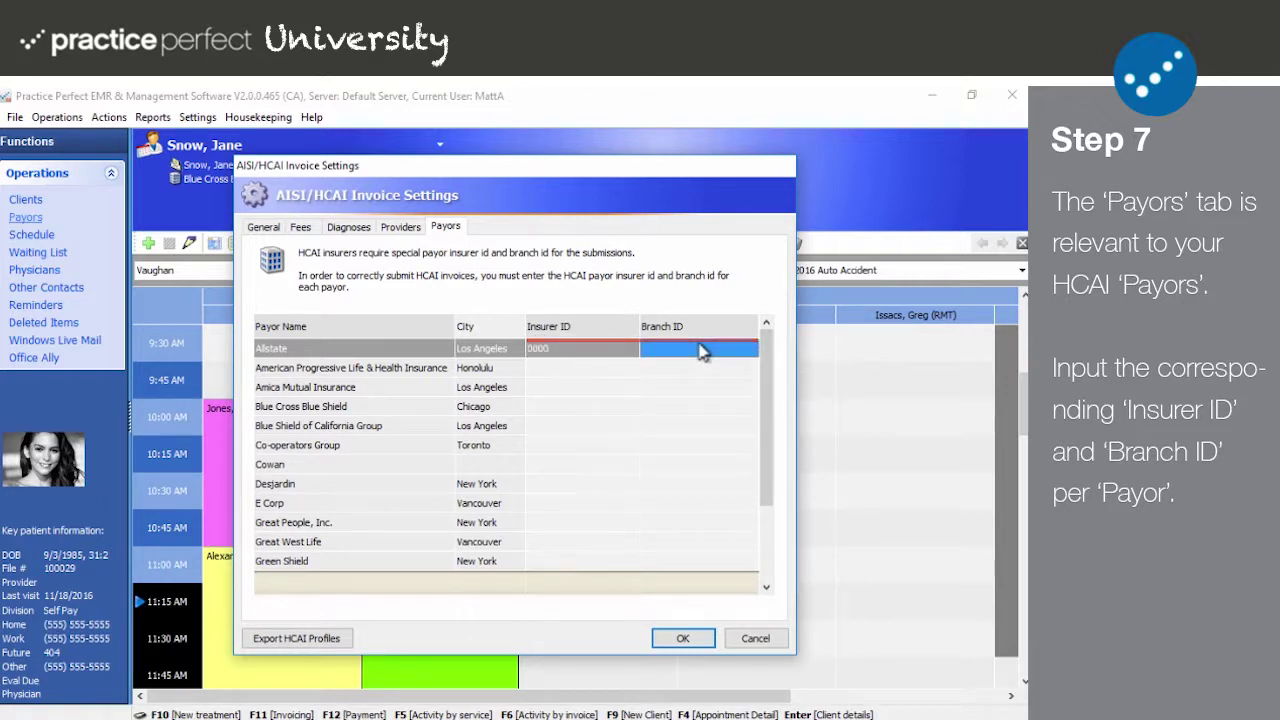
click(652, 345)
text(0000)
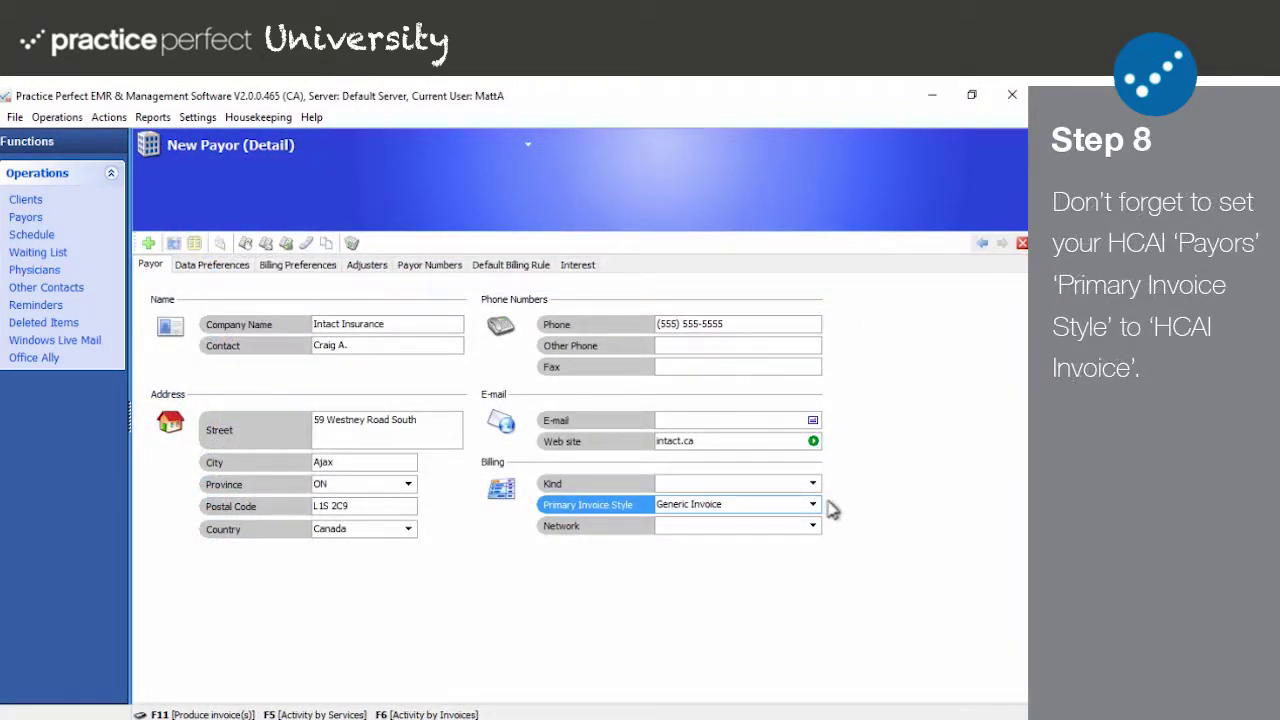
Step: Change Intact Insurance's Primary Invoice Style from Generic Invoice to AISI Invoice, briefly trying HCAI Invoice first
click(812, 504)
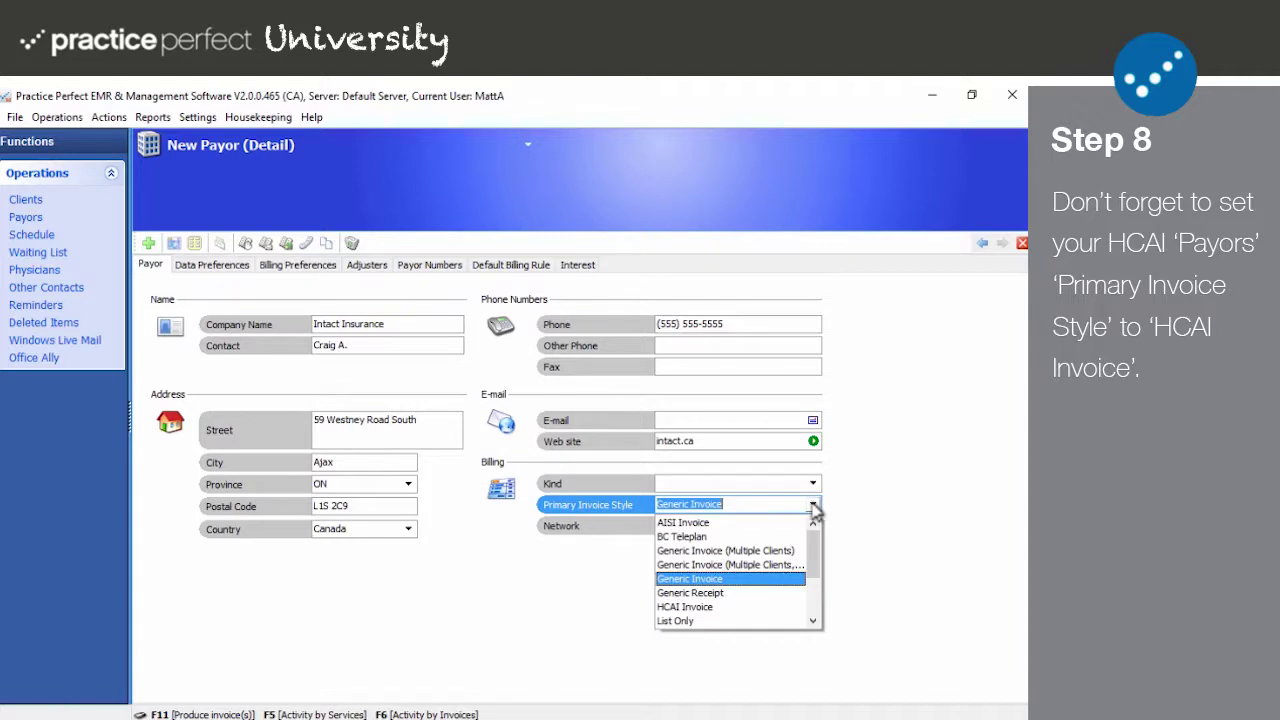
click(688, 607)
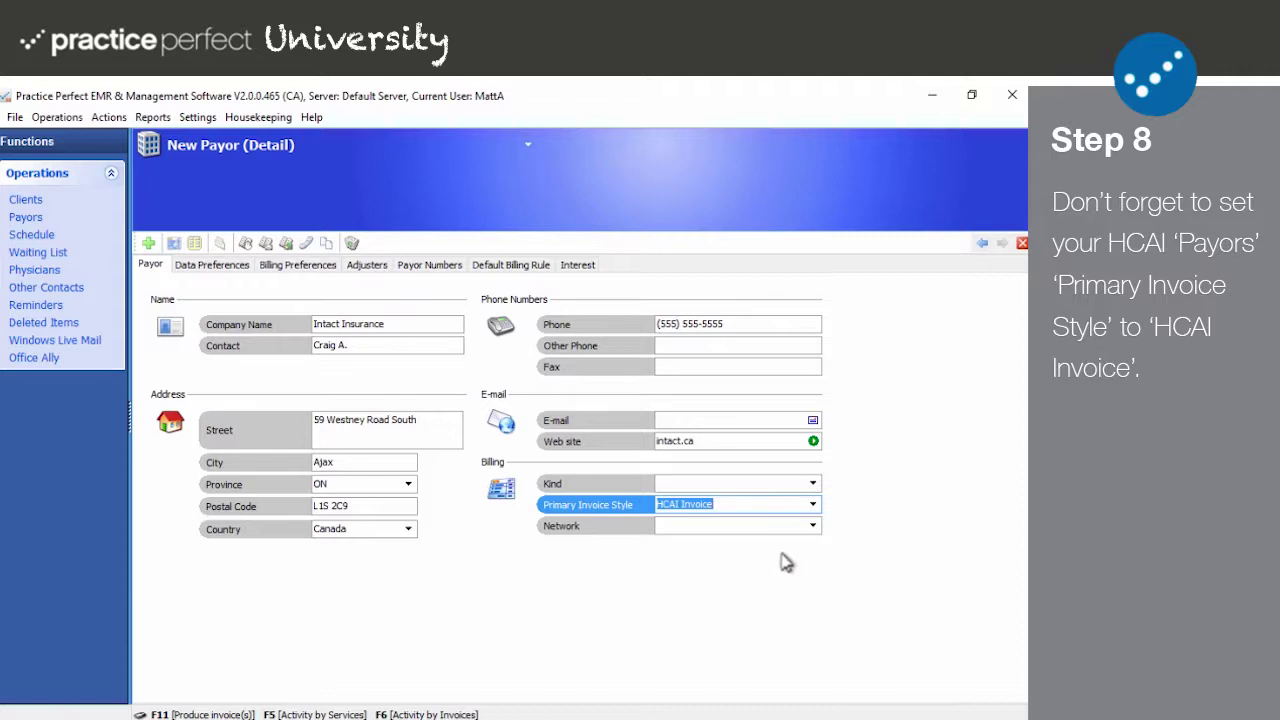
click(814, 507)
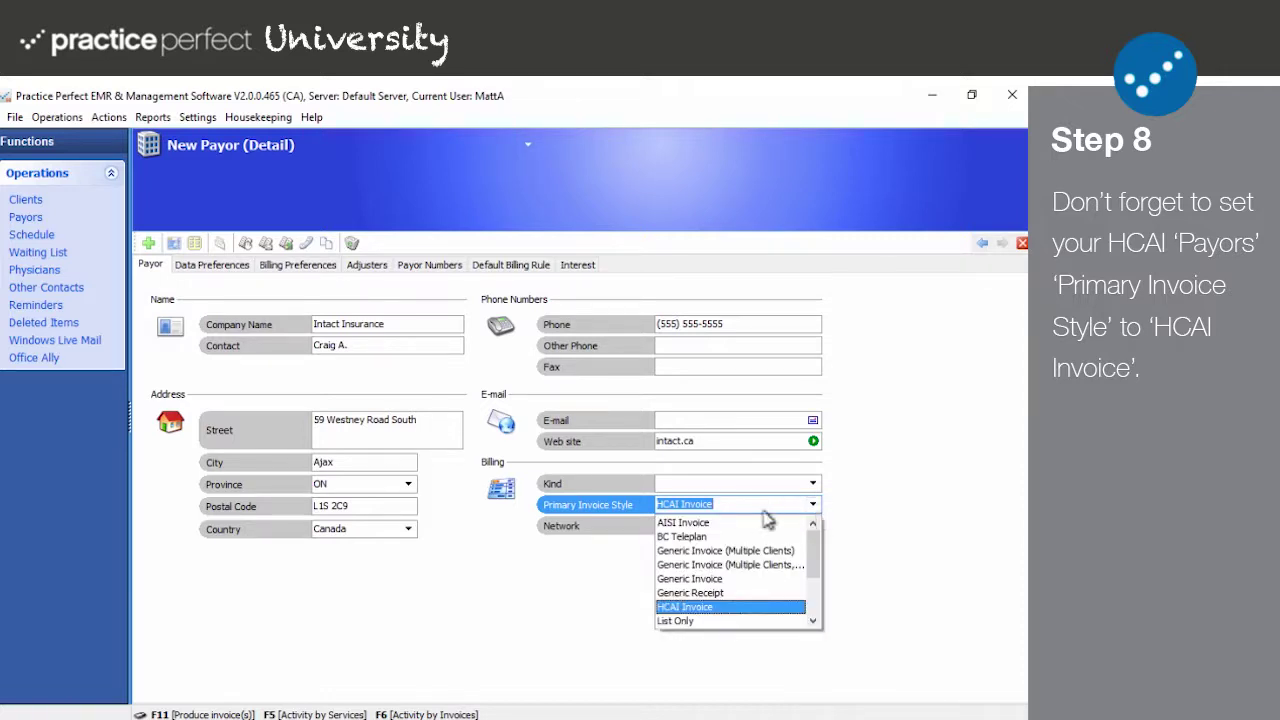
click(692, 522)
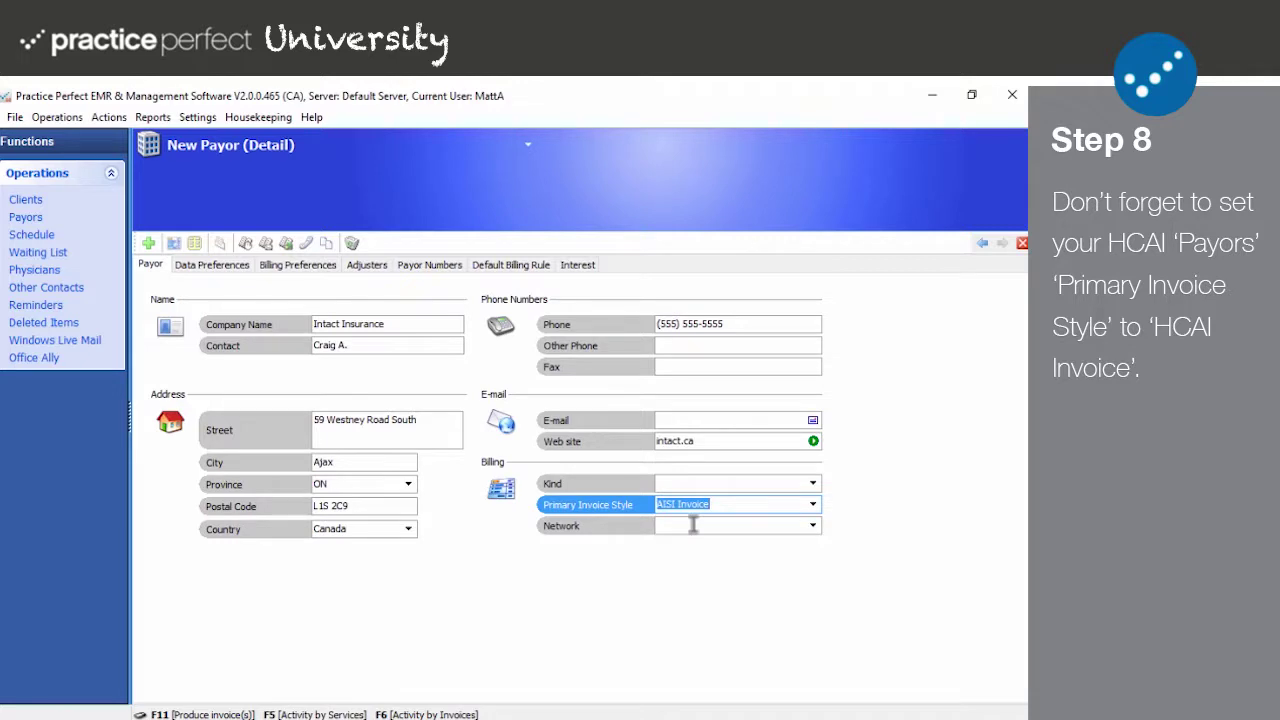